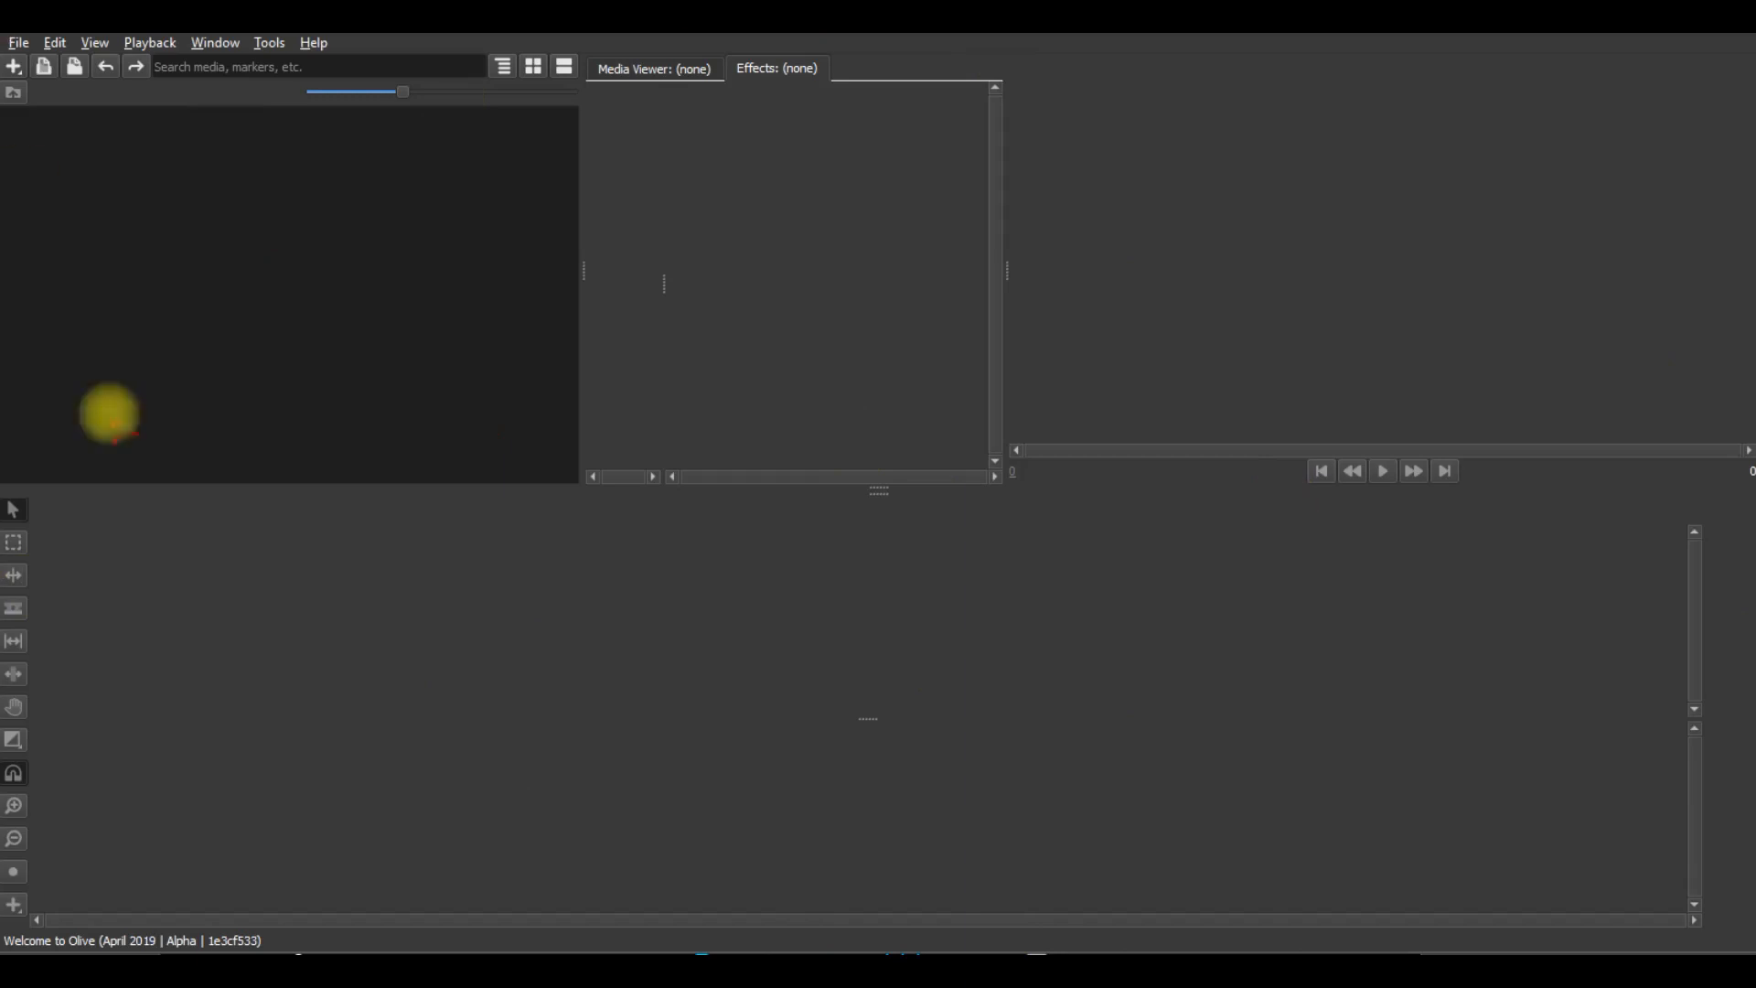
Import the video motorcycle racing-H264 75 and add it to a new sequence on the empty timeline.
click(178, 332)
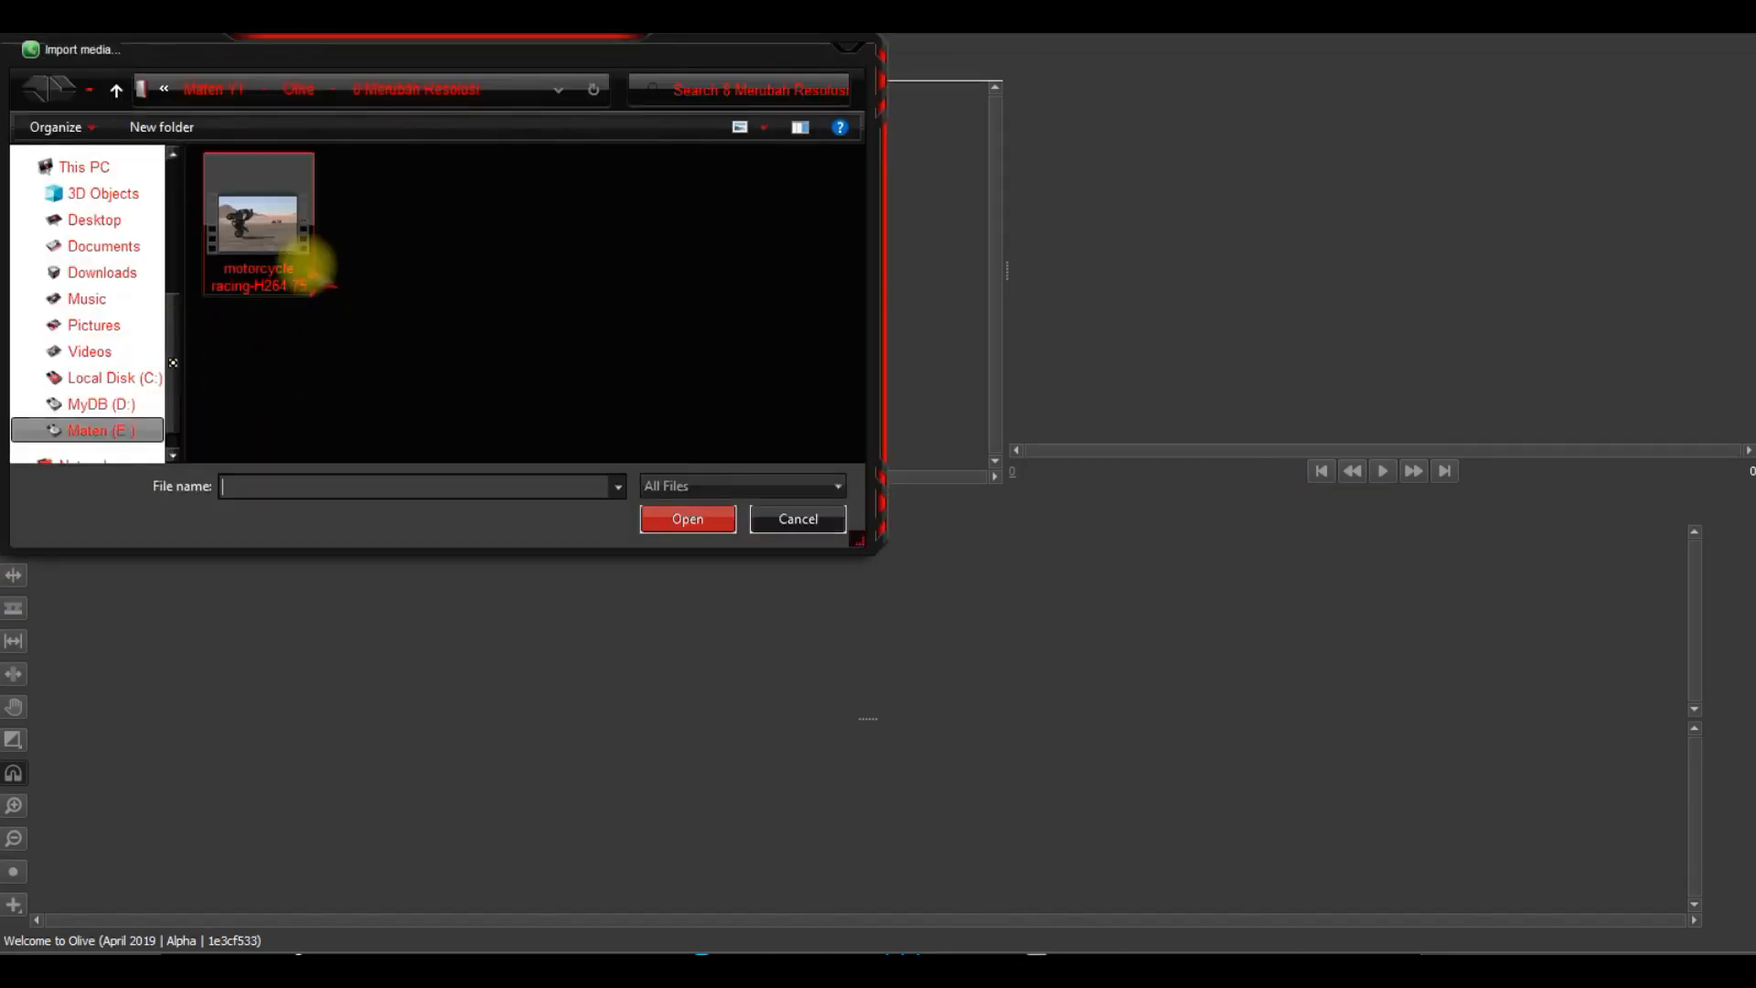
double_click(287, 236)
drag(55, 154, 153, 691)
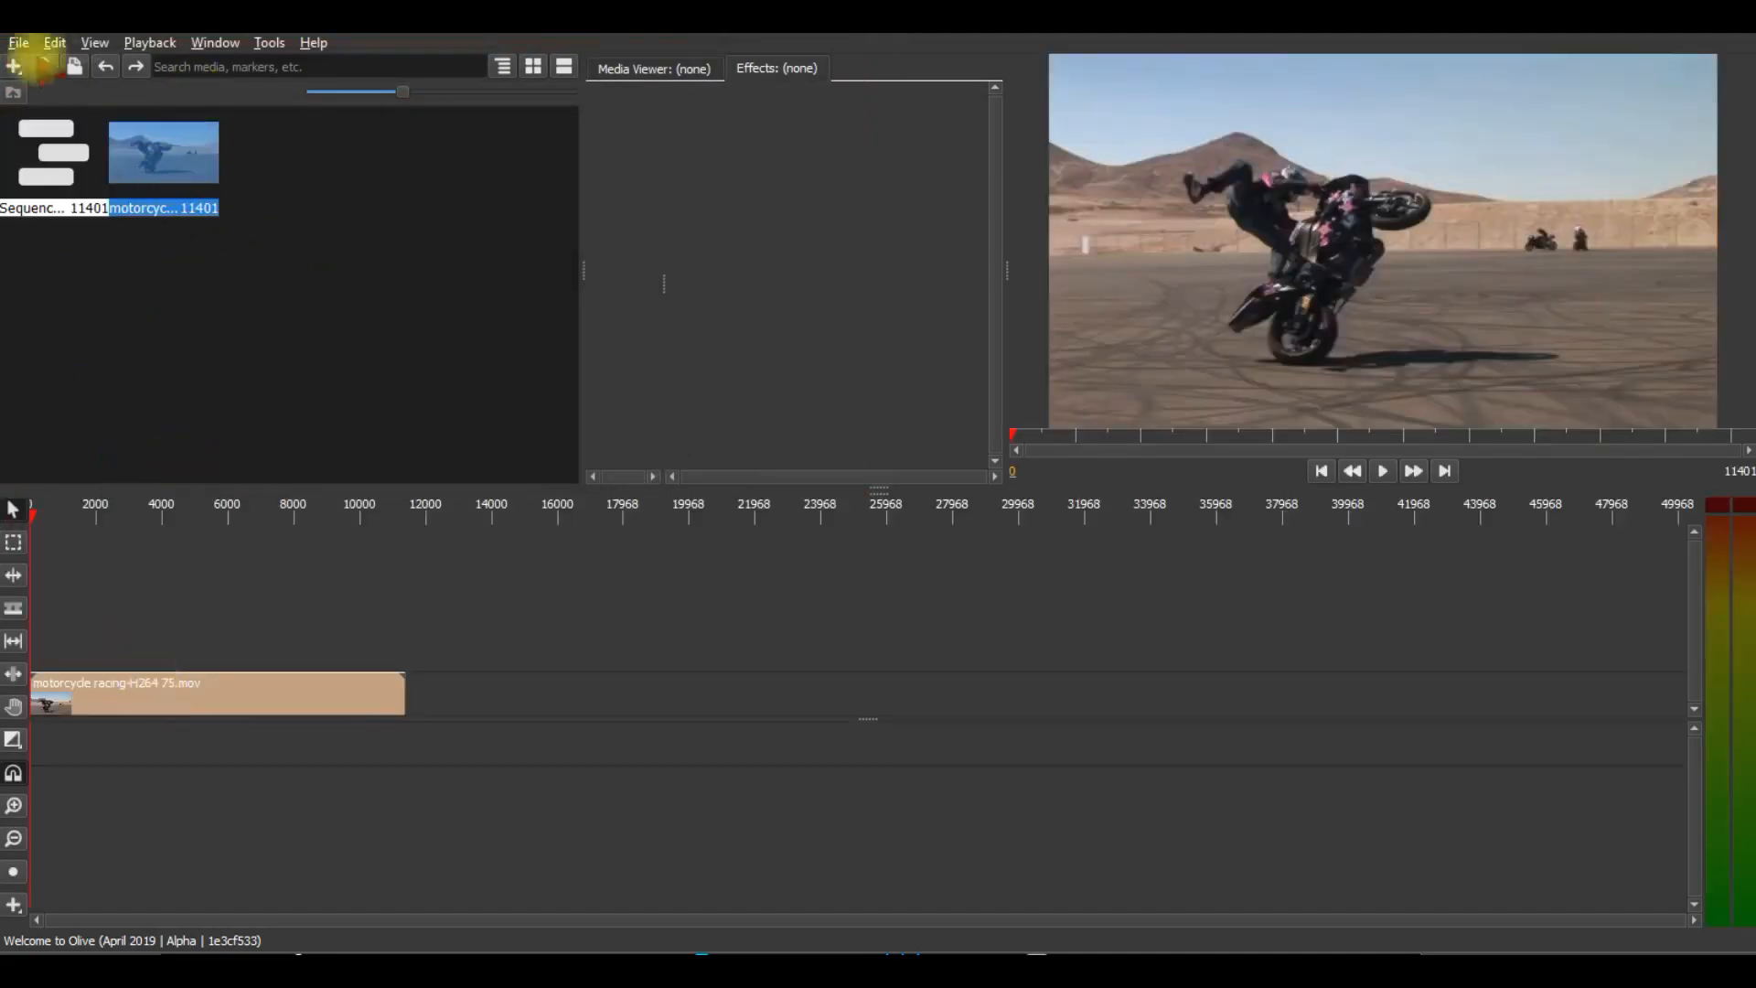
Examine the resolution, frame rate and quality settings for exporting Sequence 01, leaving without exporting.
click(18, 42)
click(82, 222)
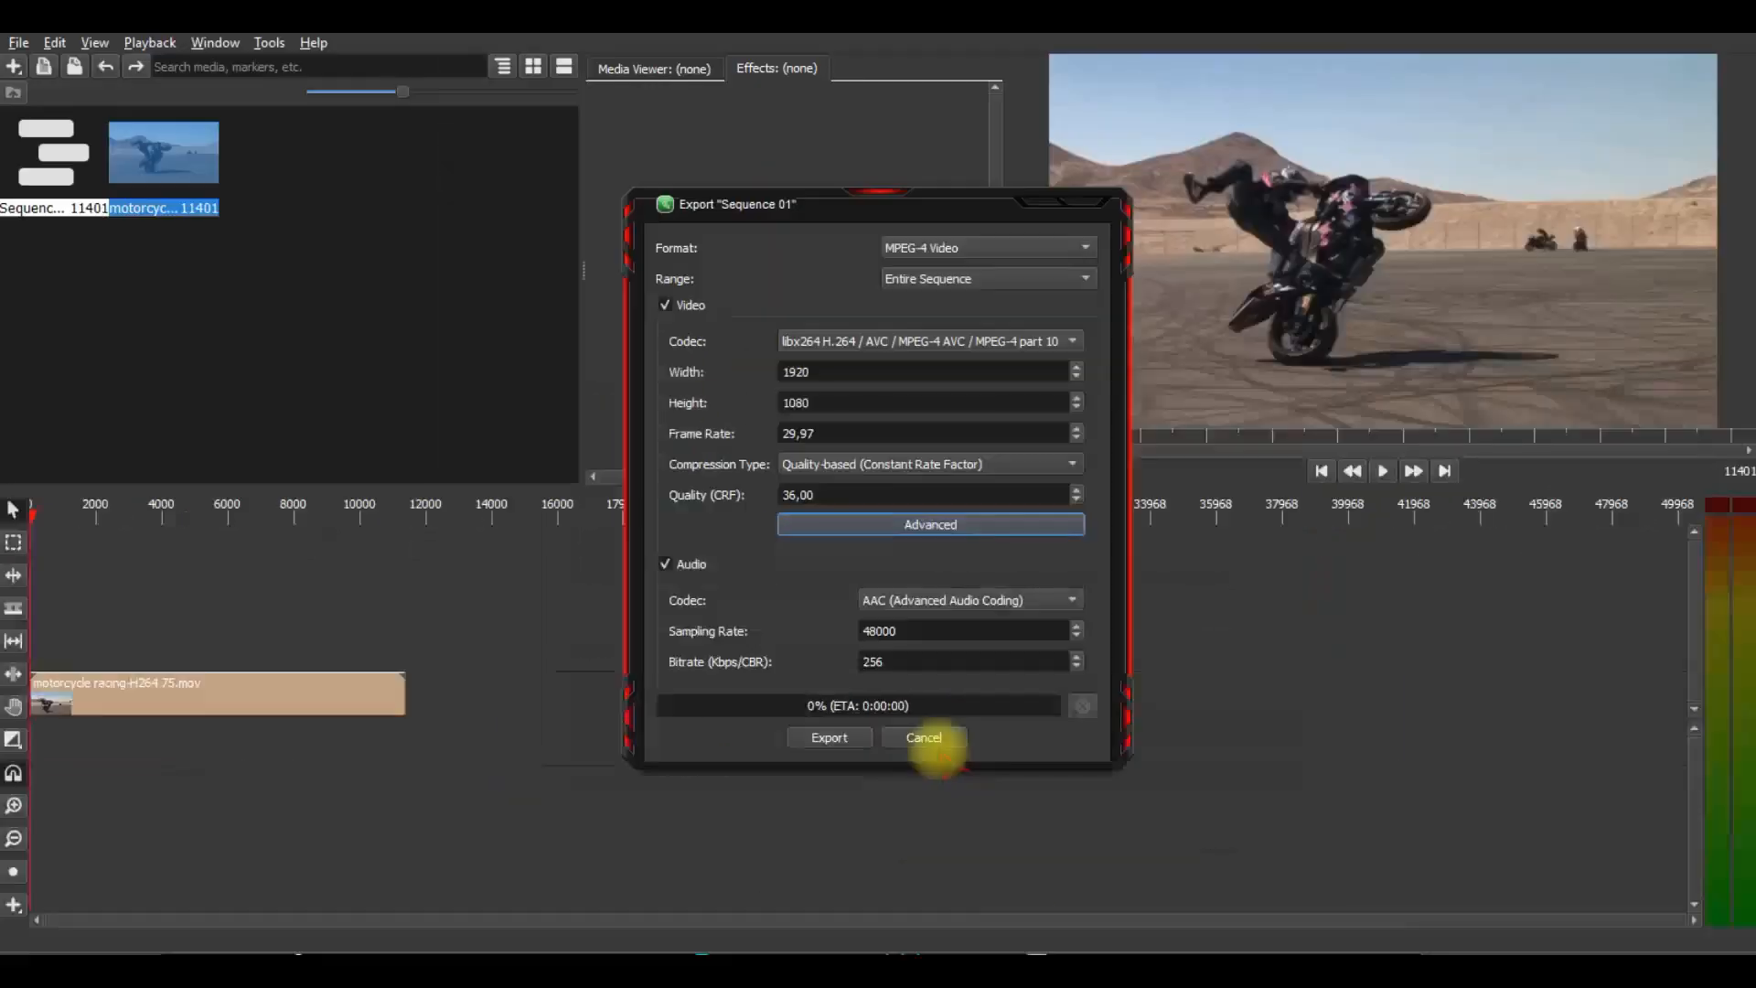
click(933, 739)
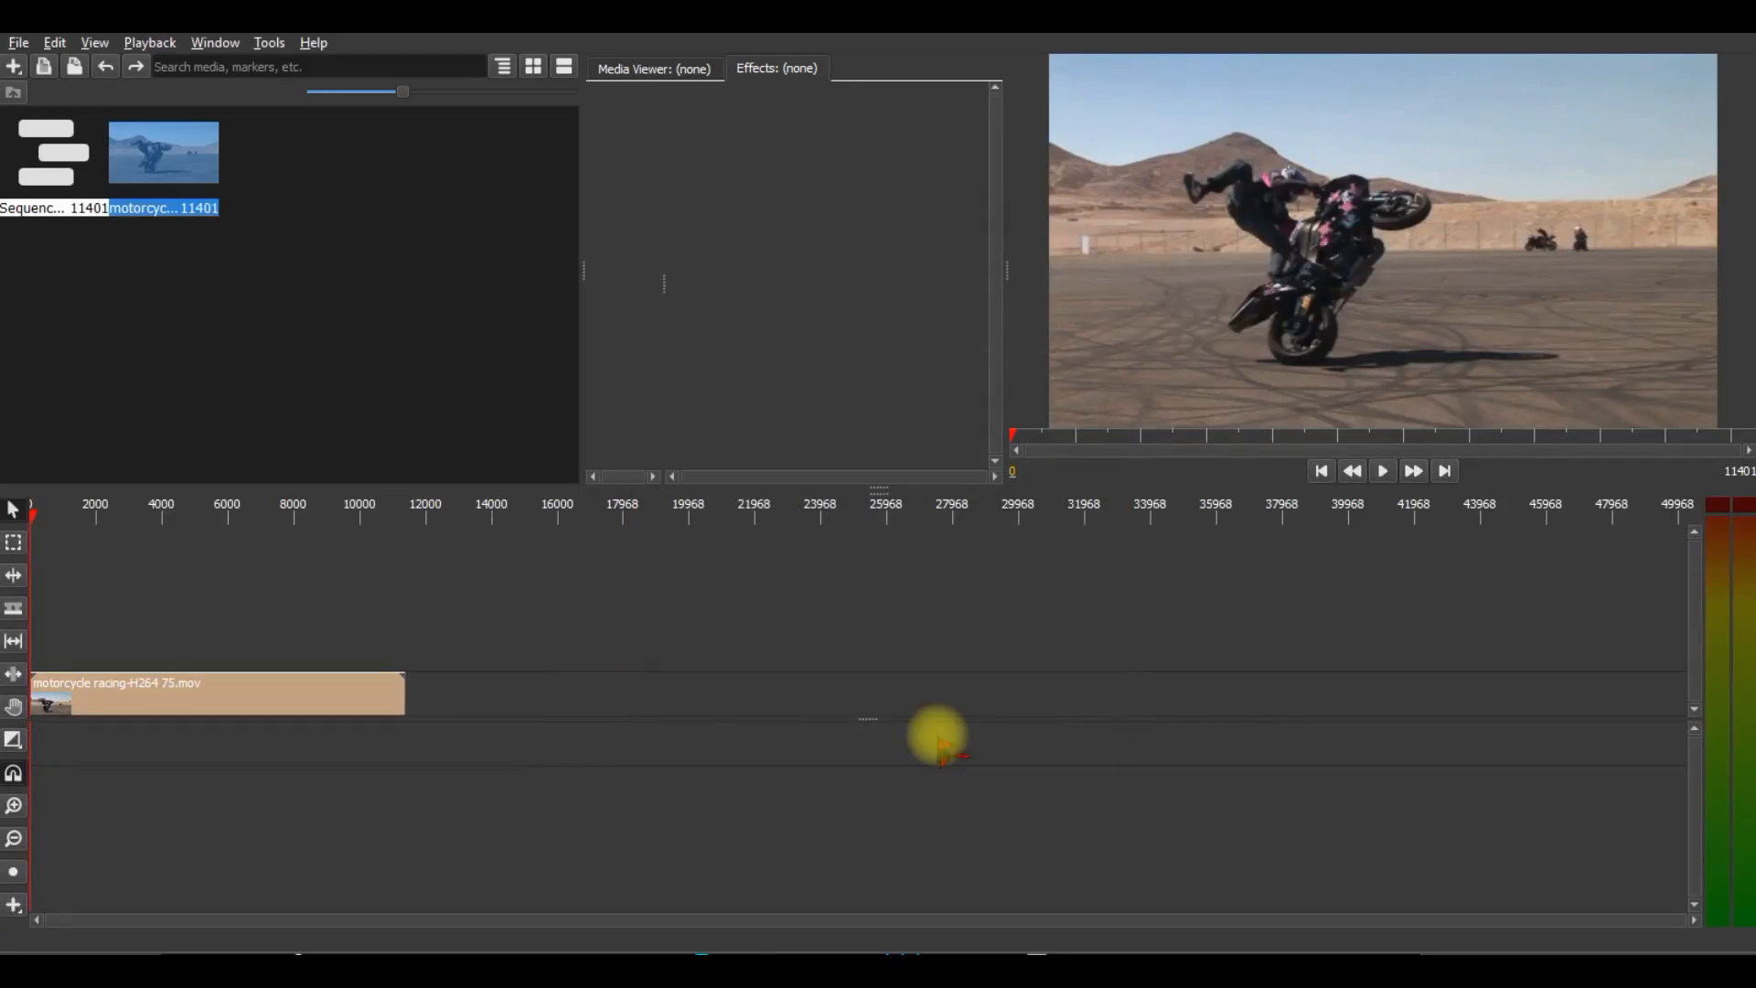
Start a new project and discard the changes to the current one.
click(18, 42)
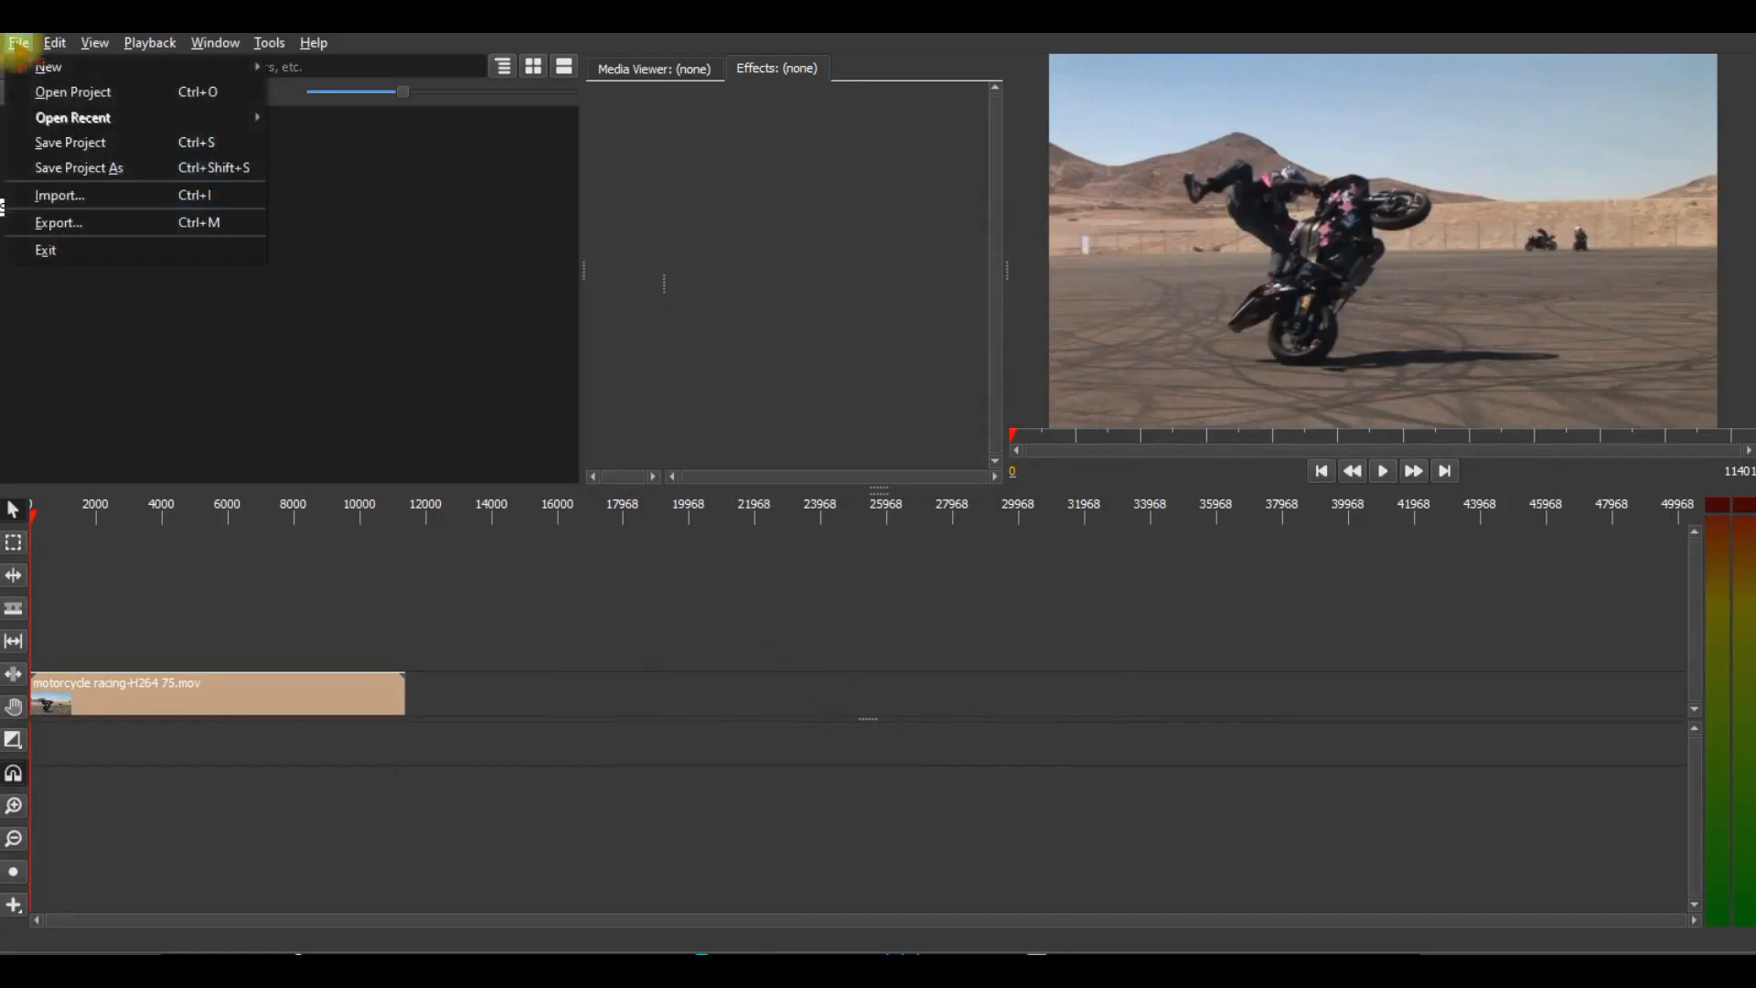
mouse_move(27, 66)
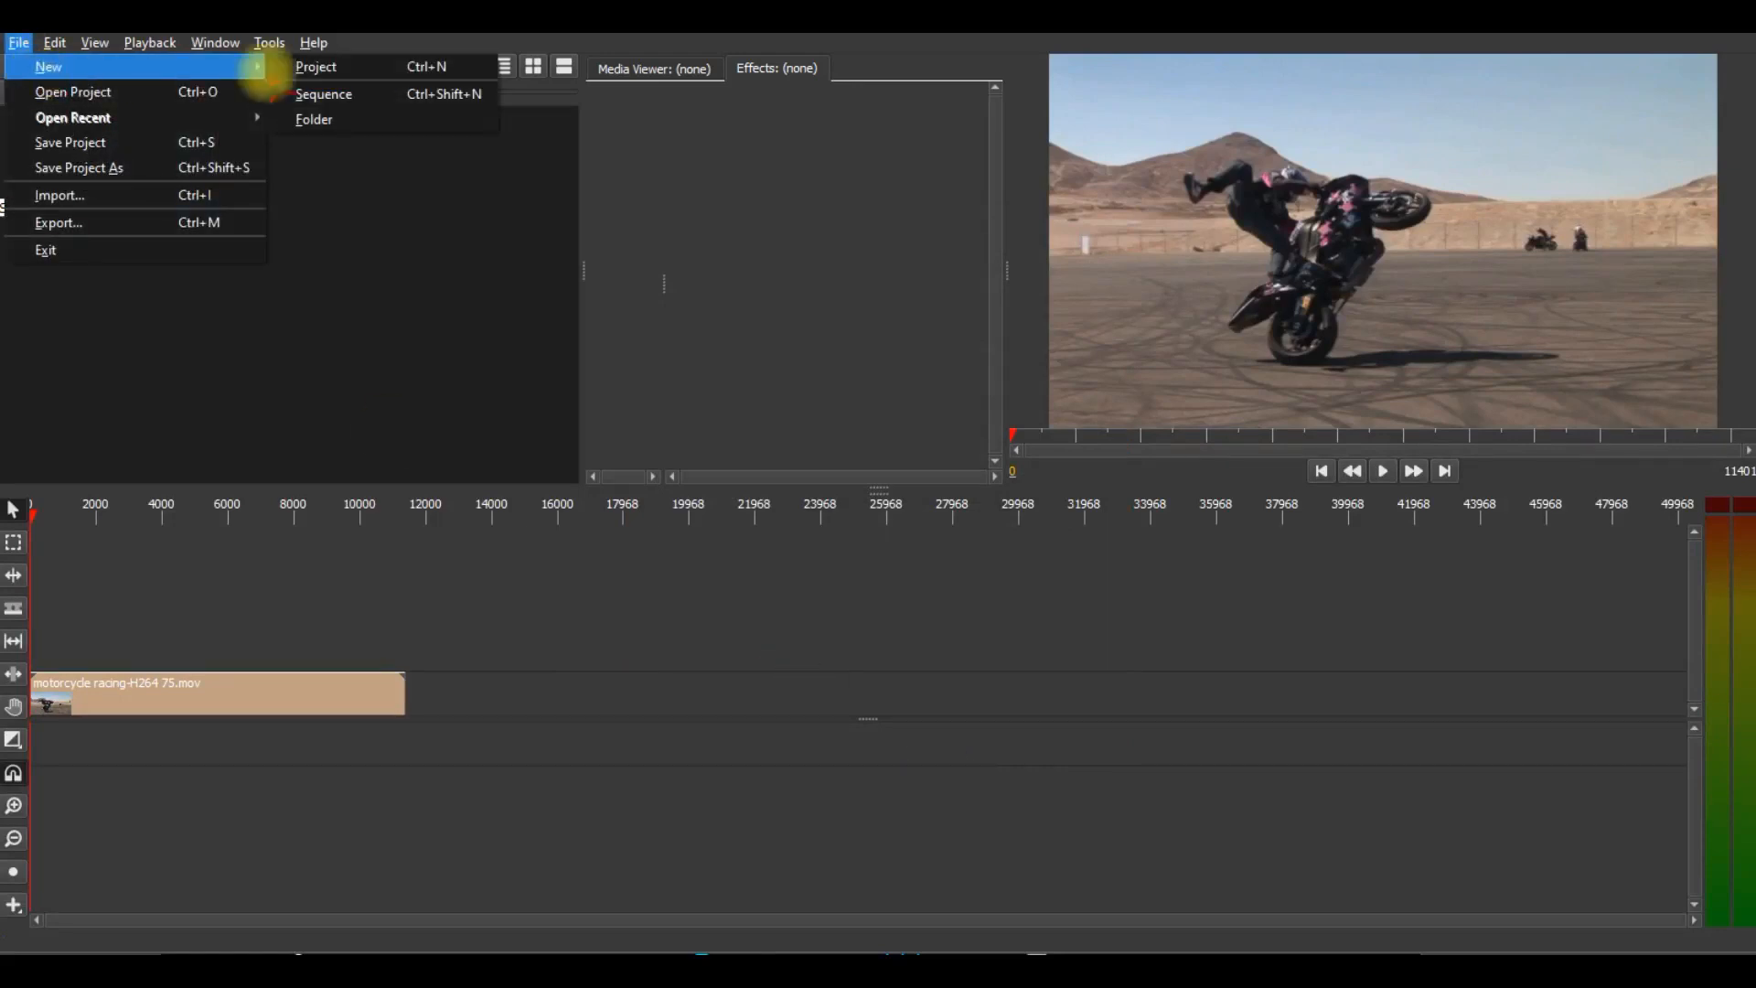
click(335, 72)
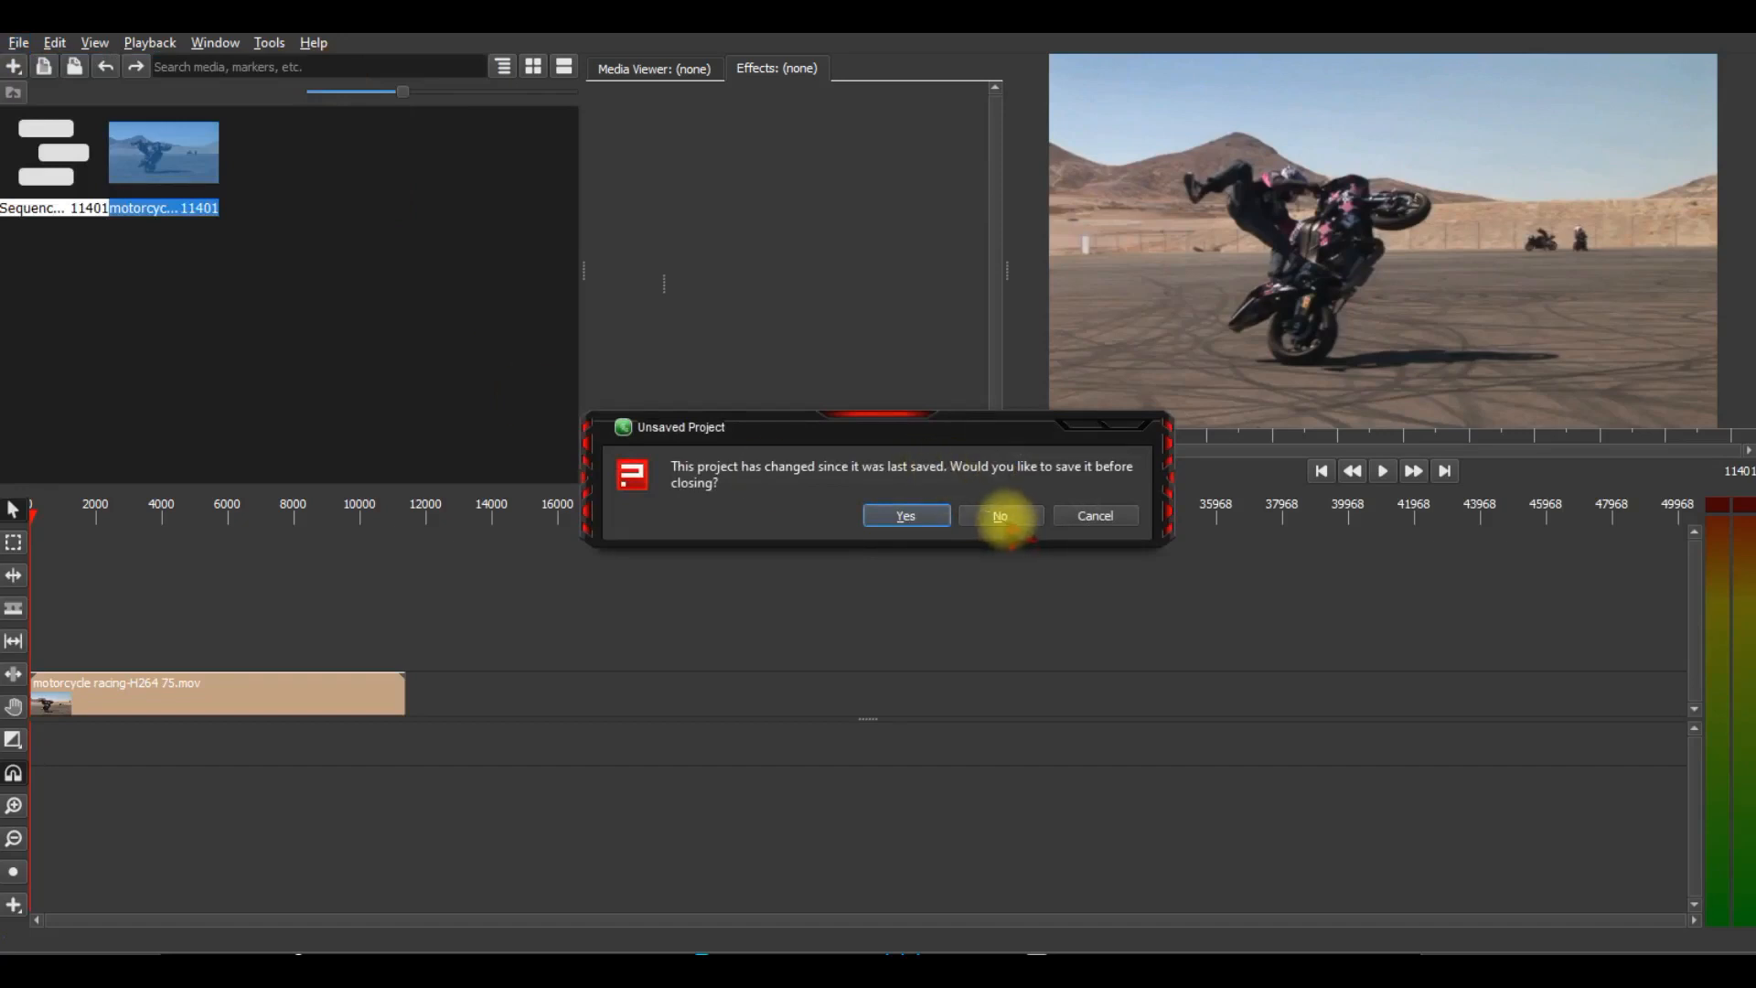
click(1001, 515)
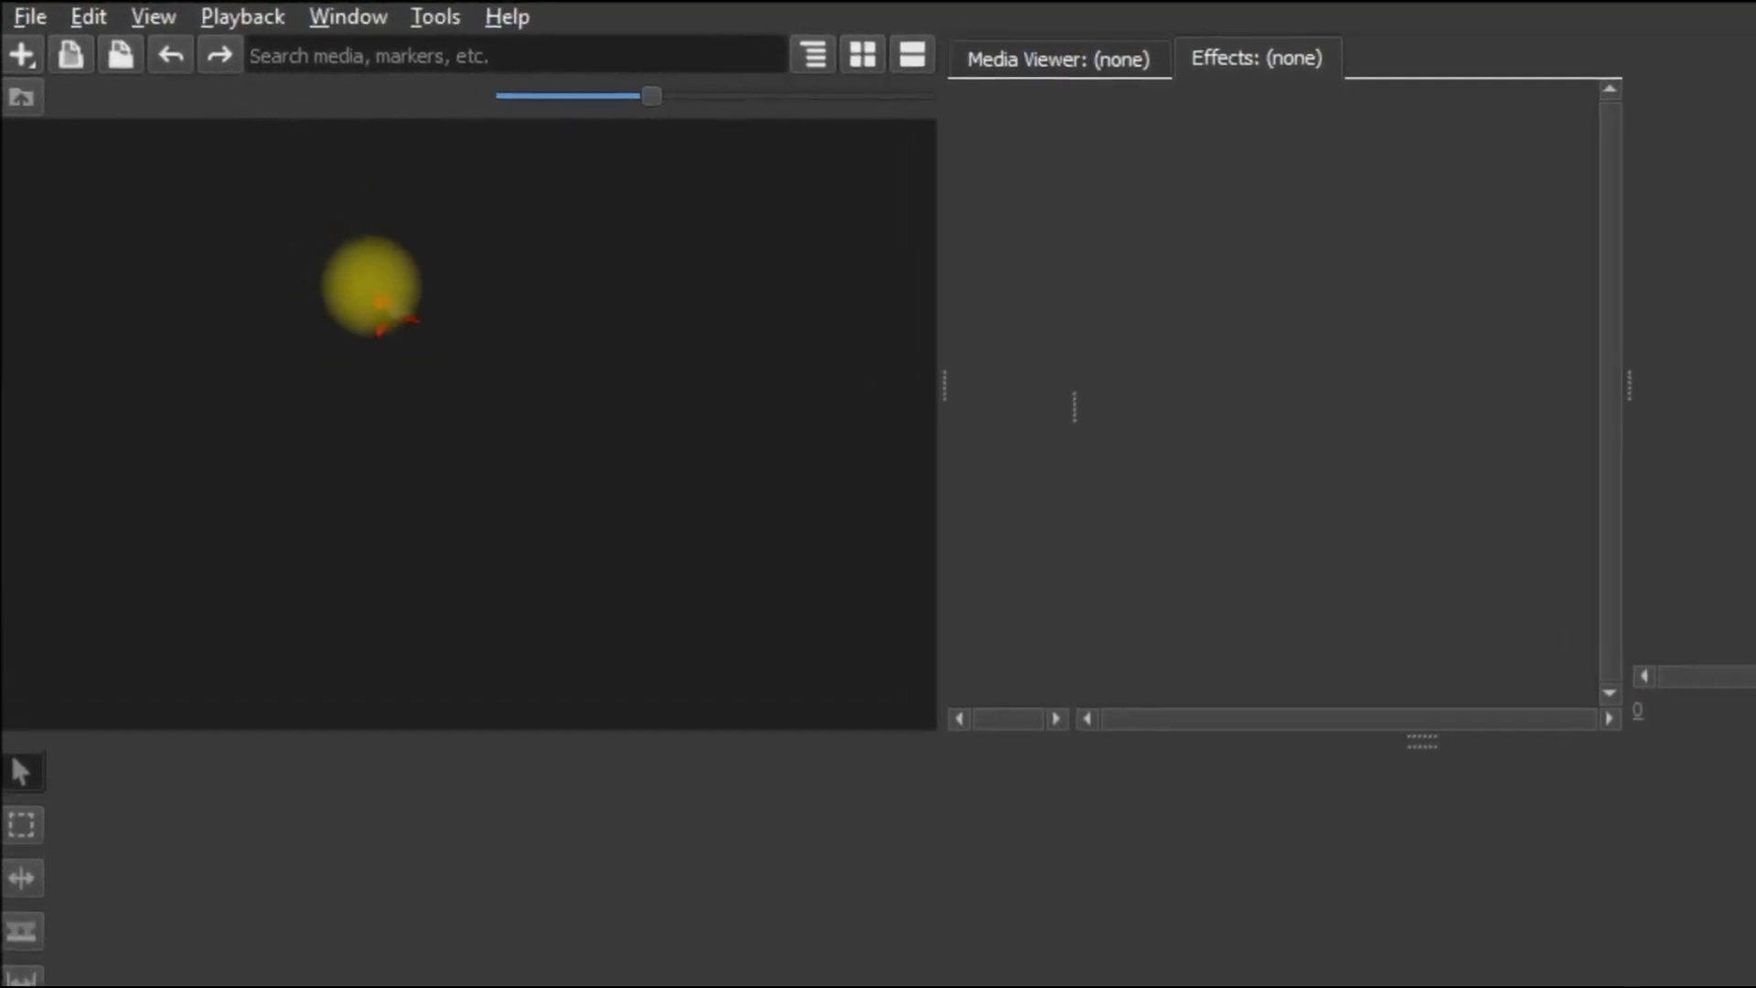
Start a new sequence with the Film 4K preset and a 50 FPS frame rate, keeping square pixels and progressive interlacing.
right_click(374, 297)
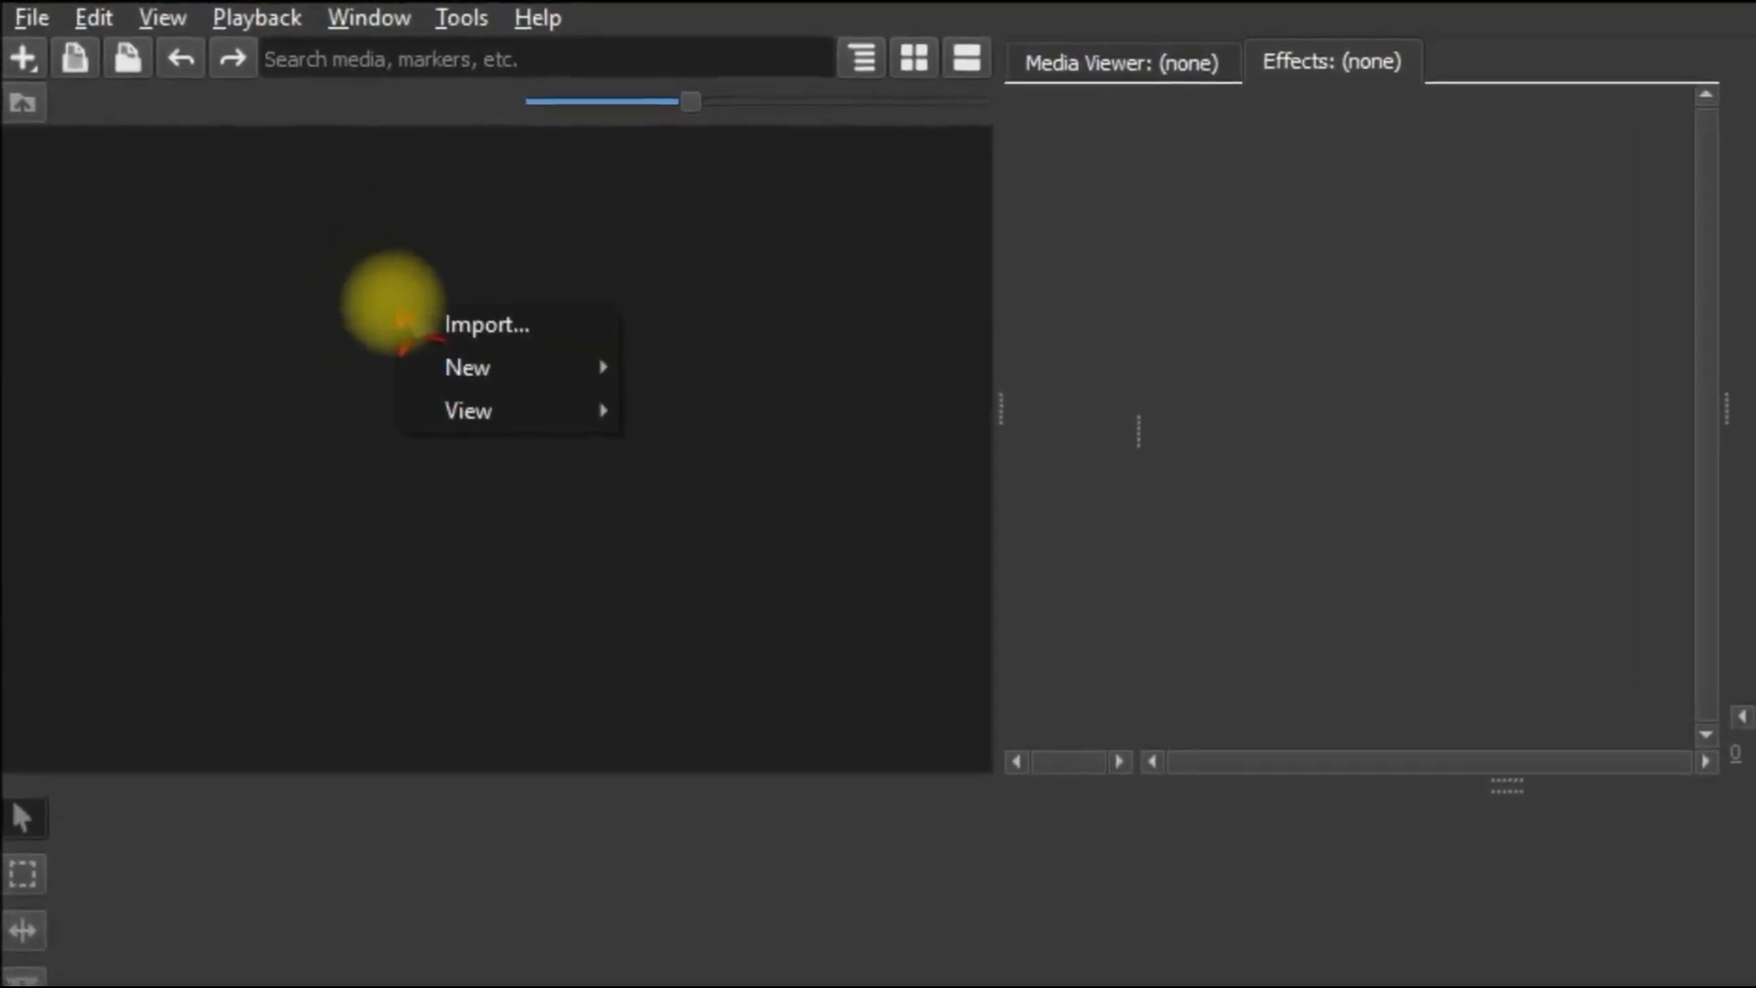
mouse_move(461, 388)
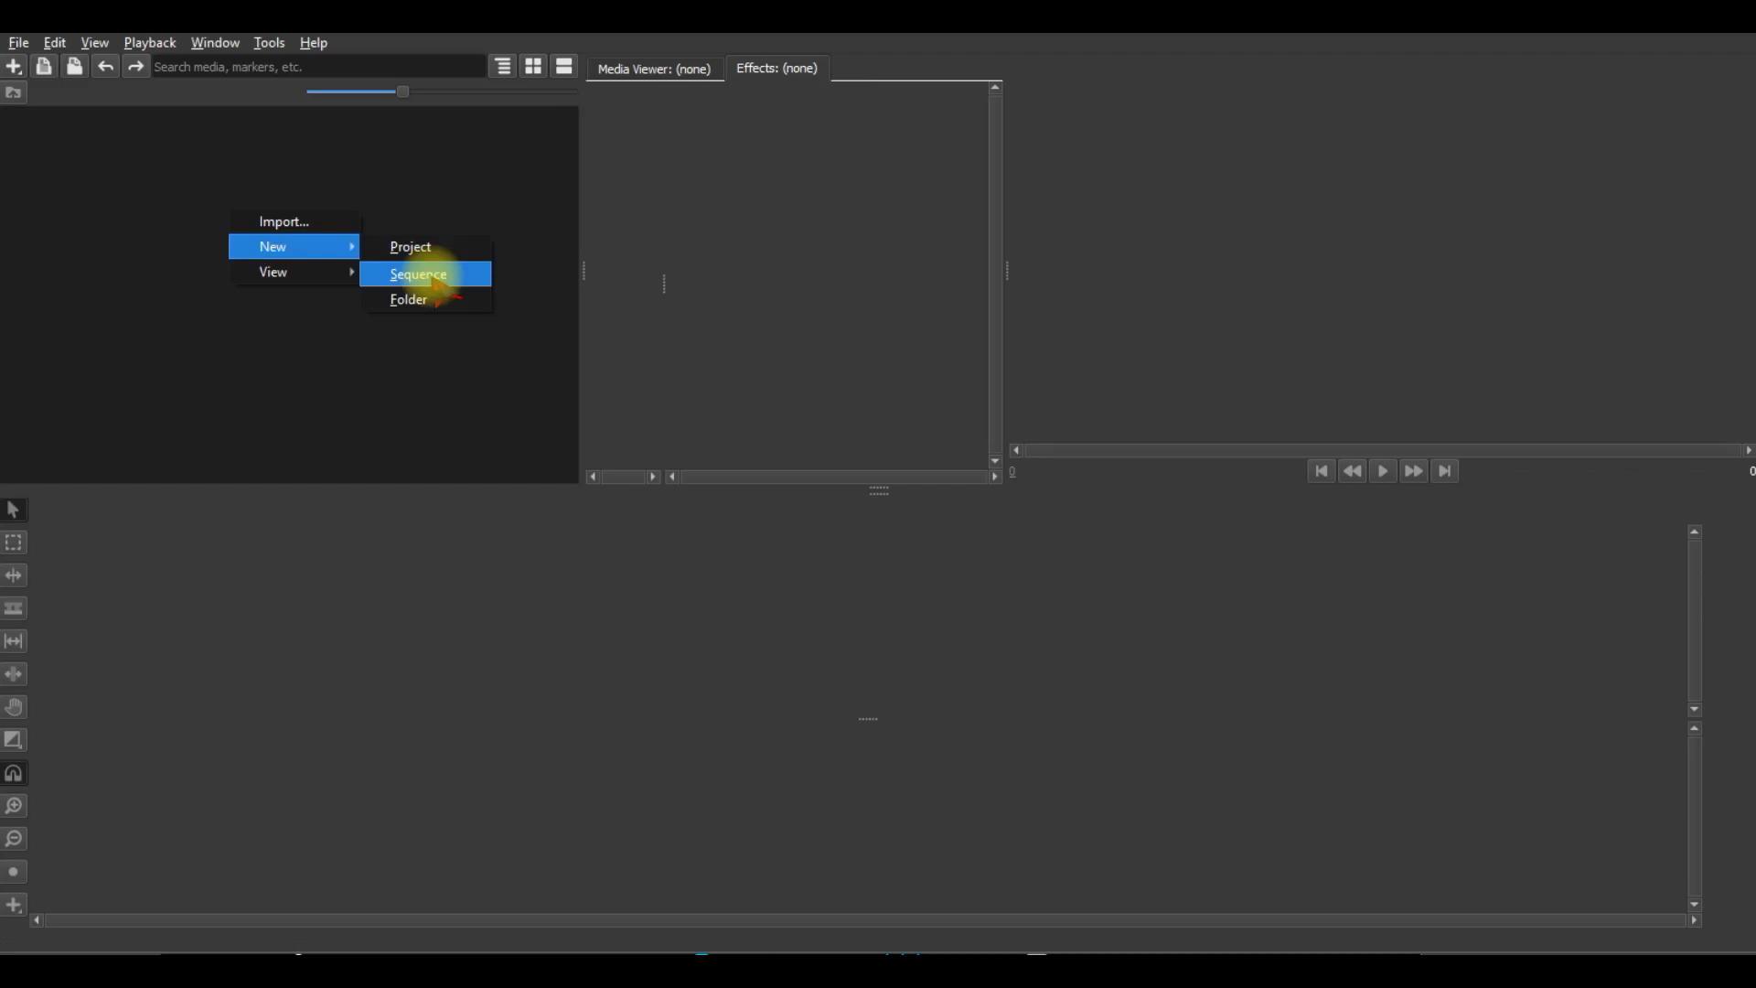
click(927, 530)
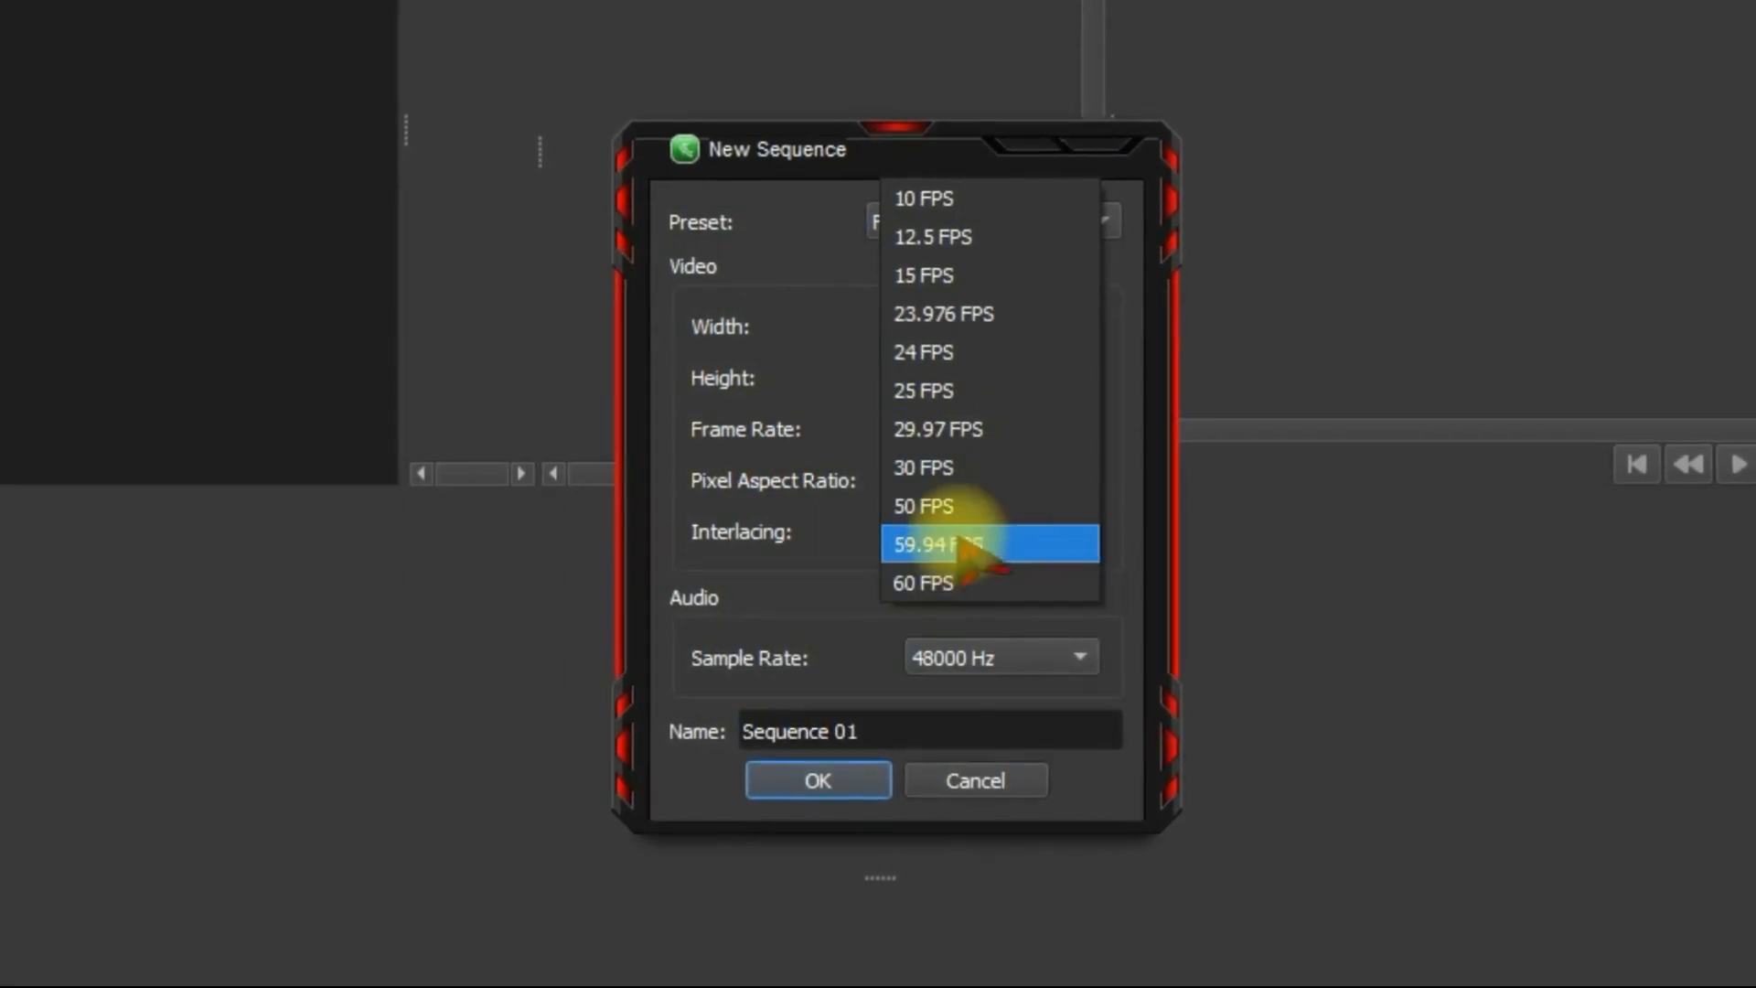
click(986, 503)
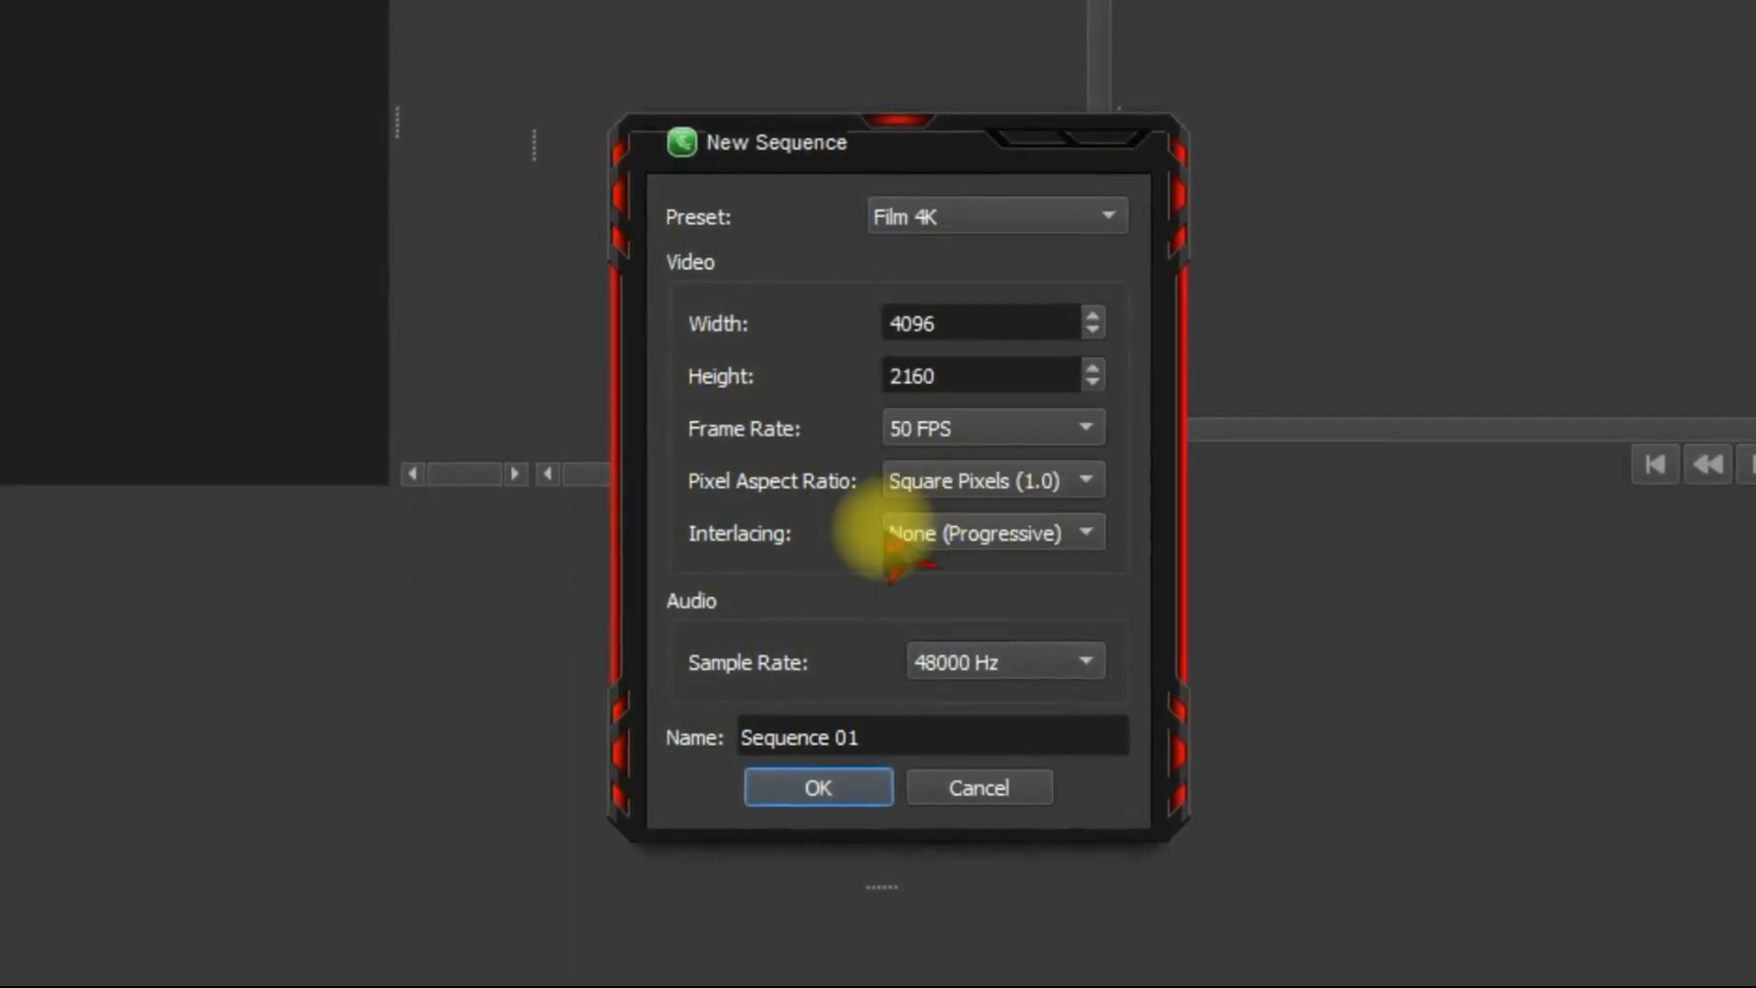
click(1070, 492)
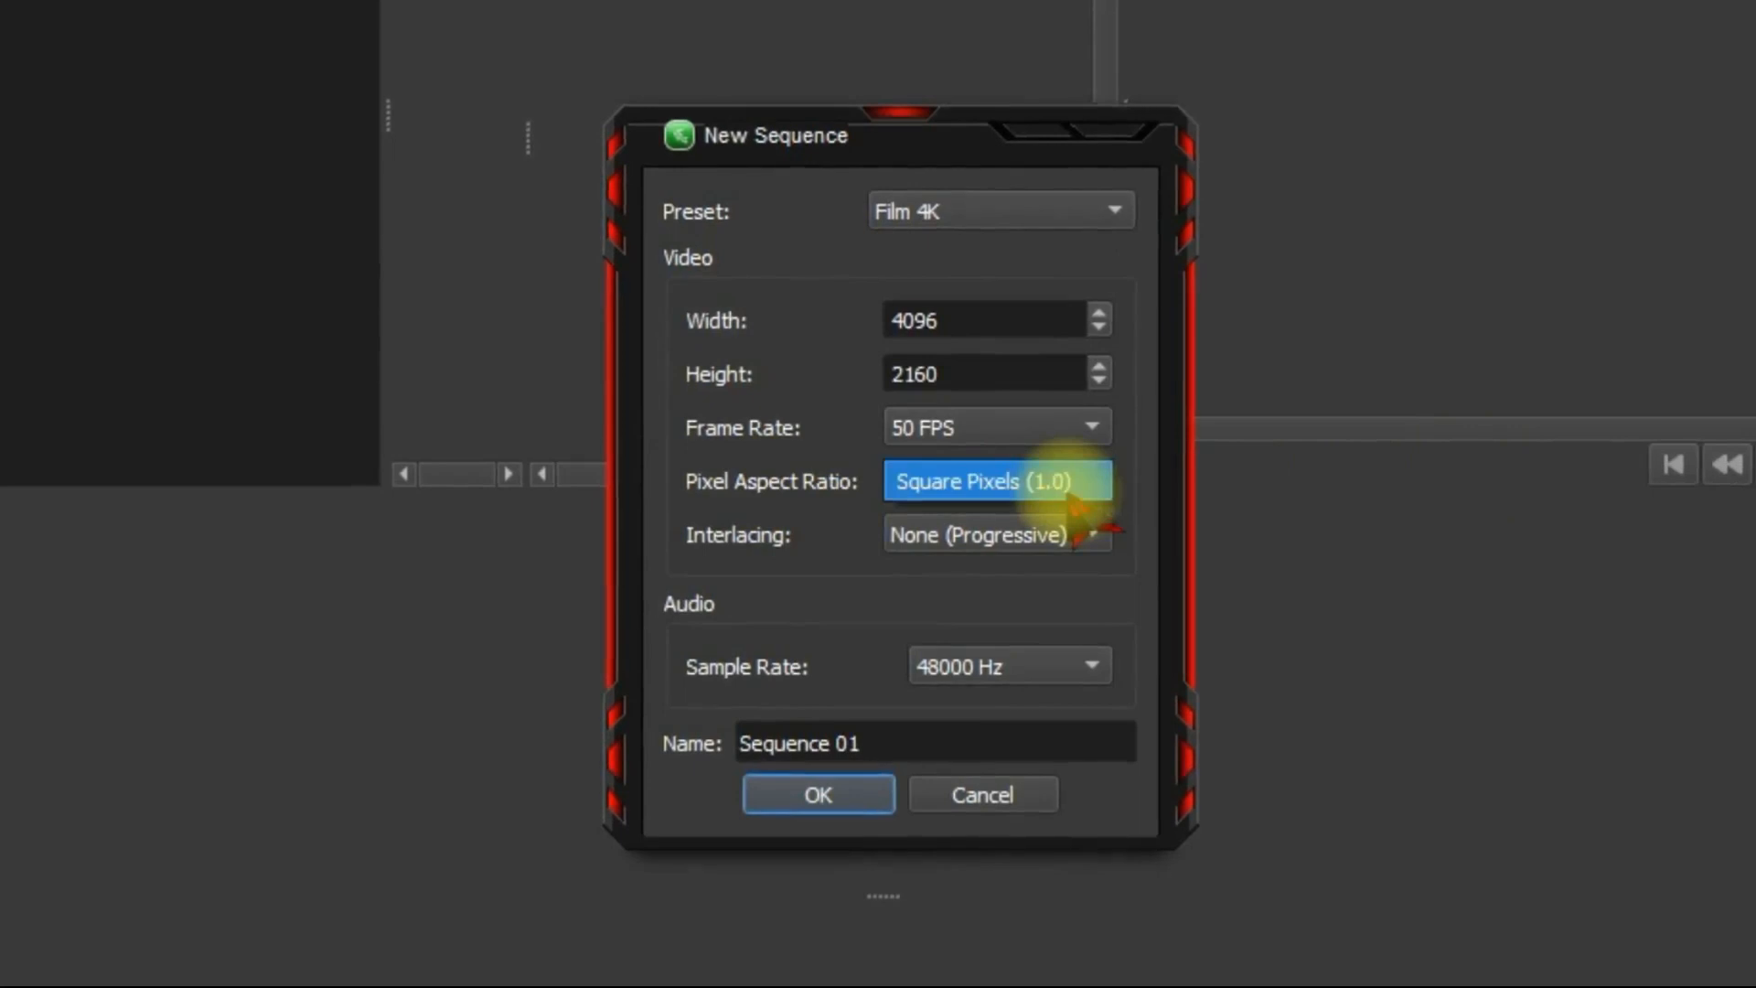
click(770, 524)
Try the Custom preset and its editable width and height fields, and return the preset to Film 4K.
click(934, 209)
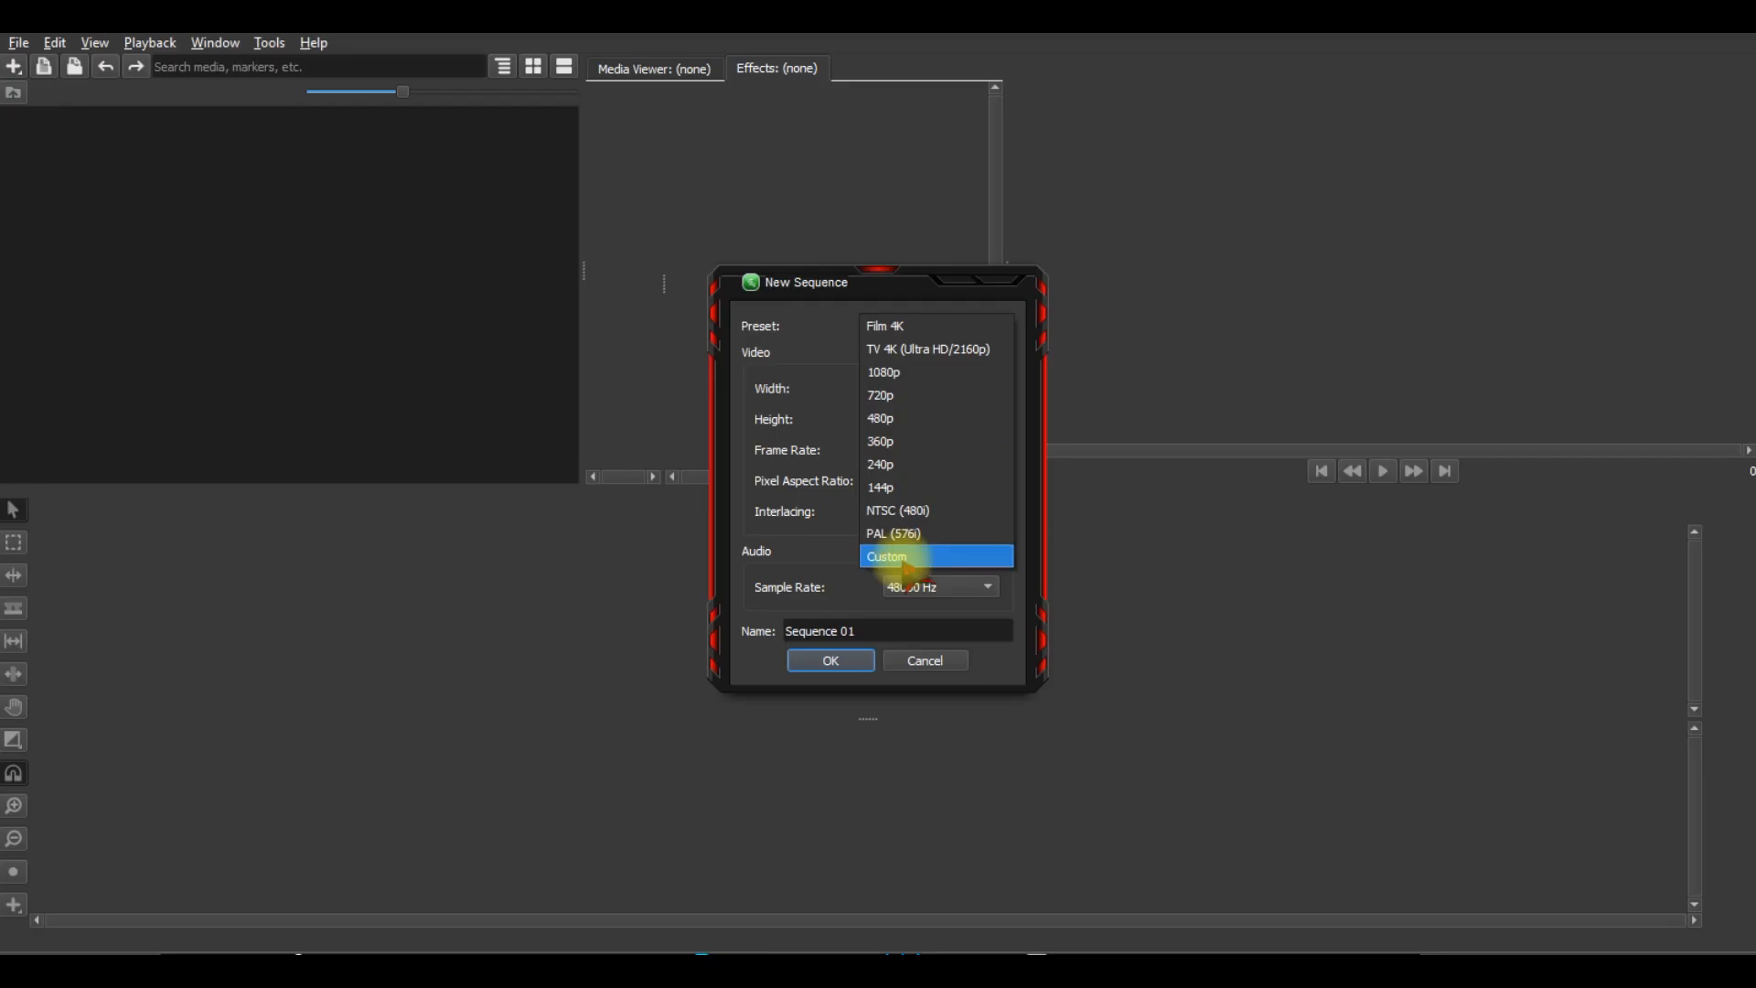
click(942, 622)
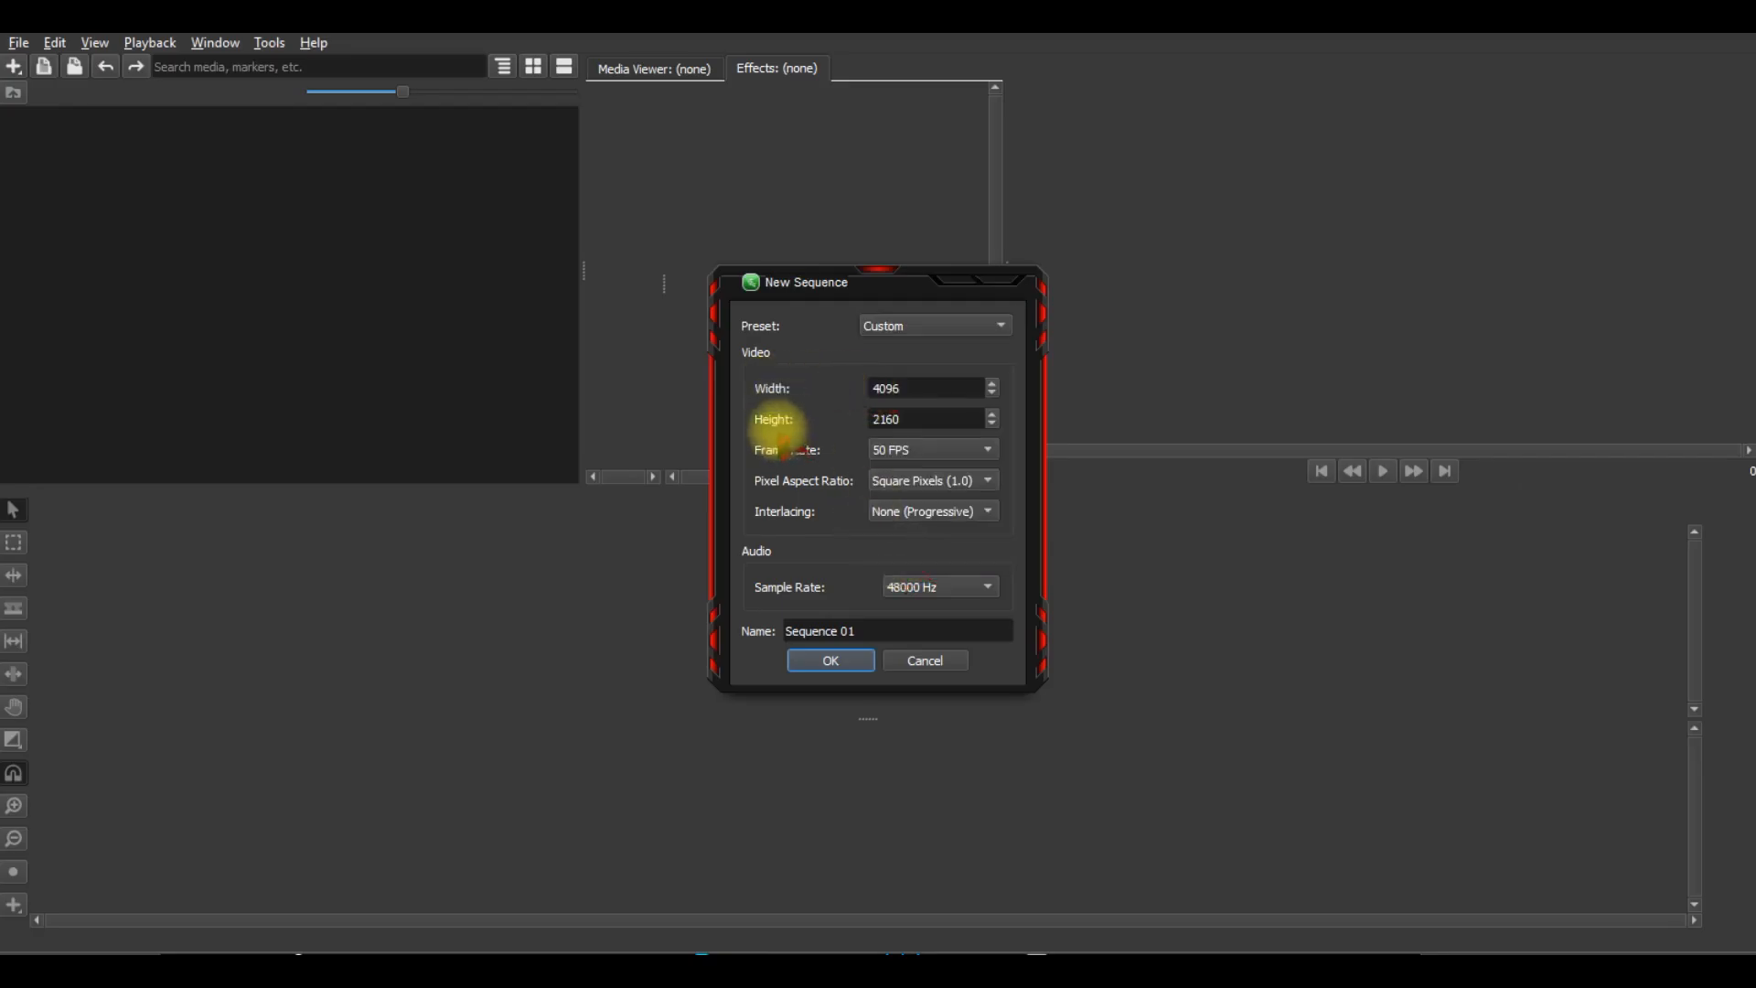
click(938, 393)
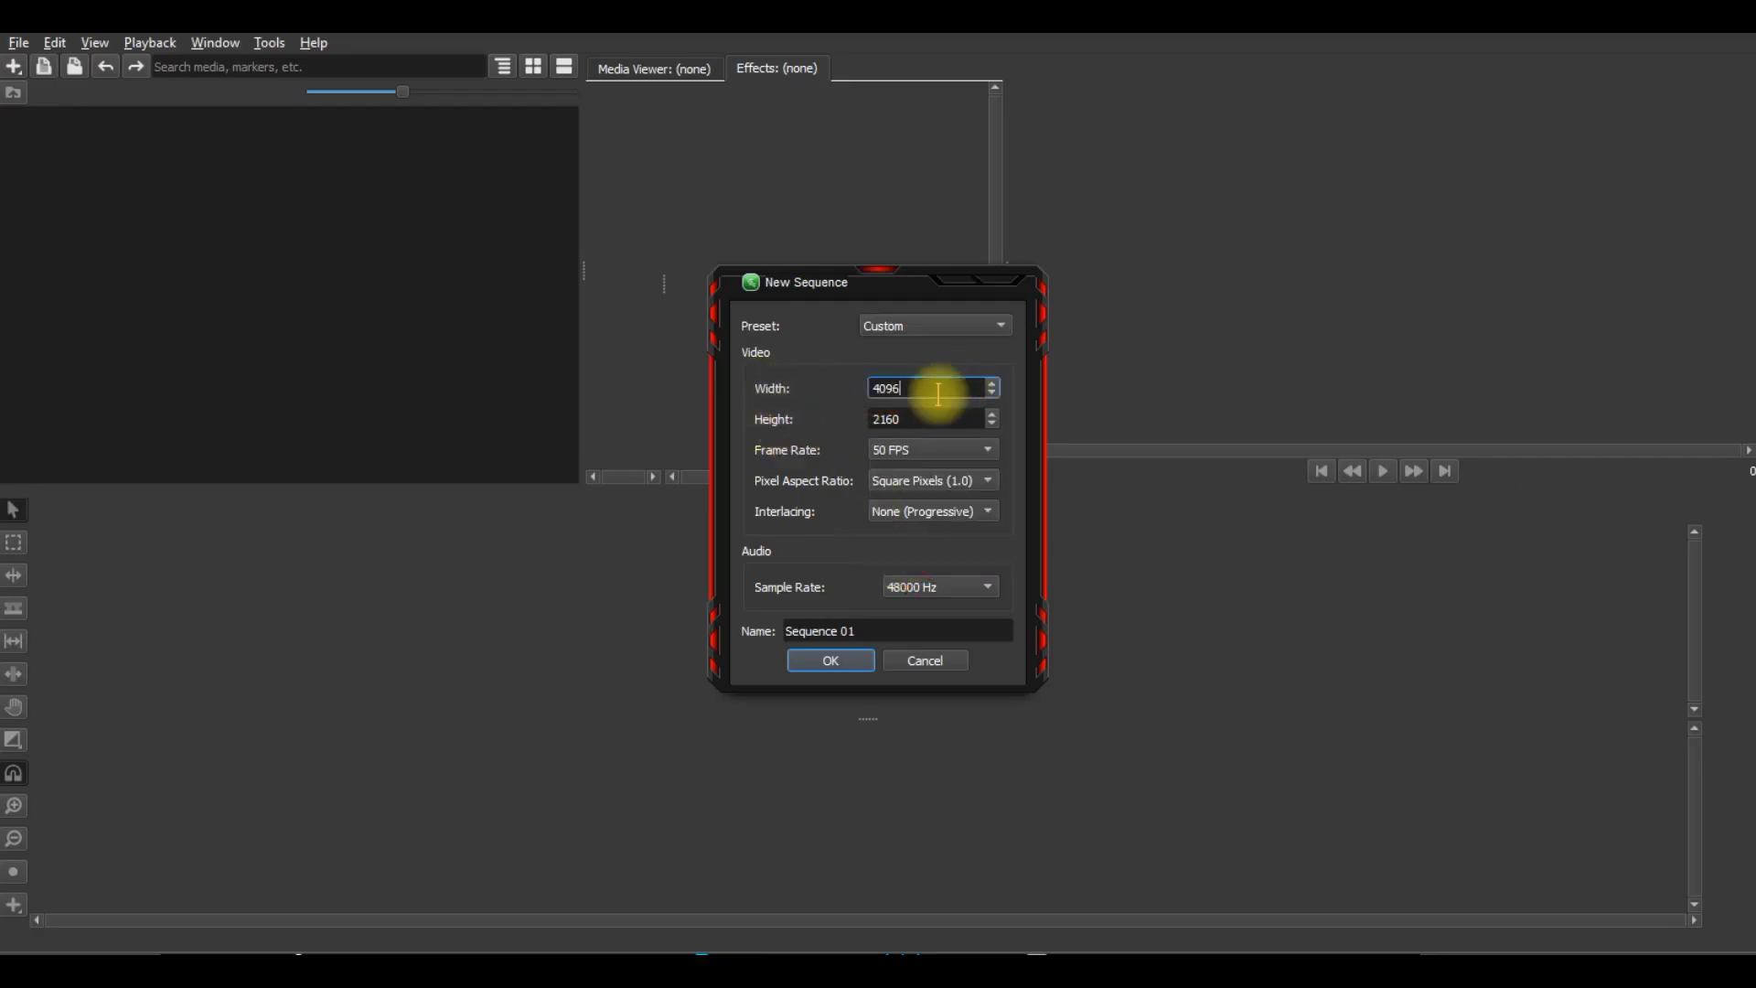
key(Tab)
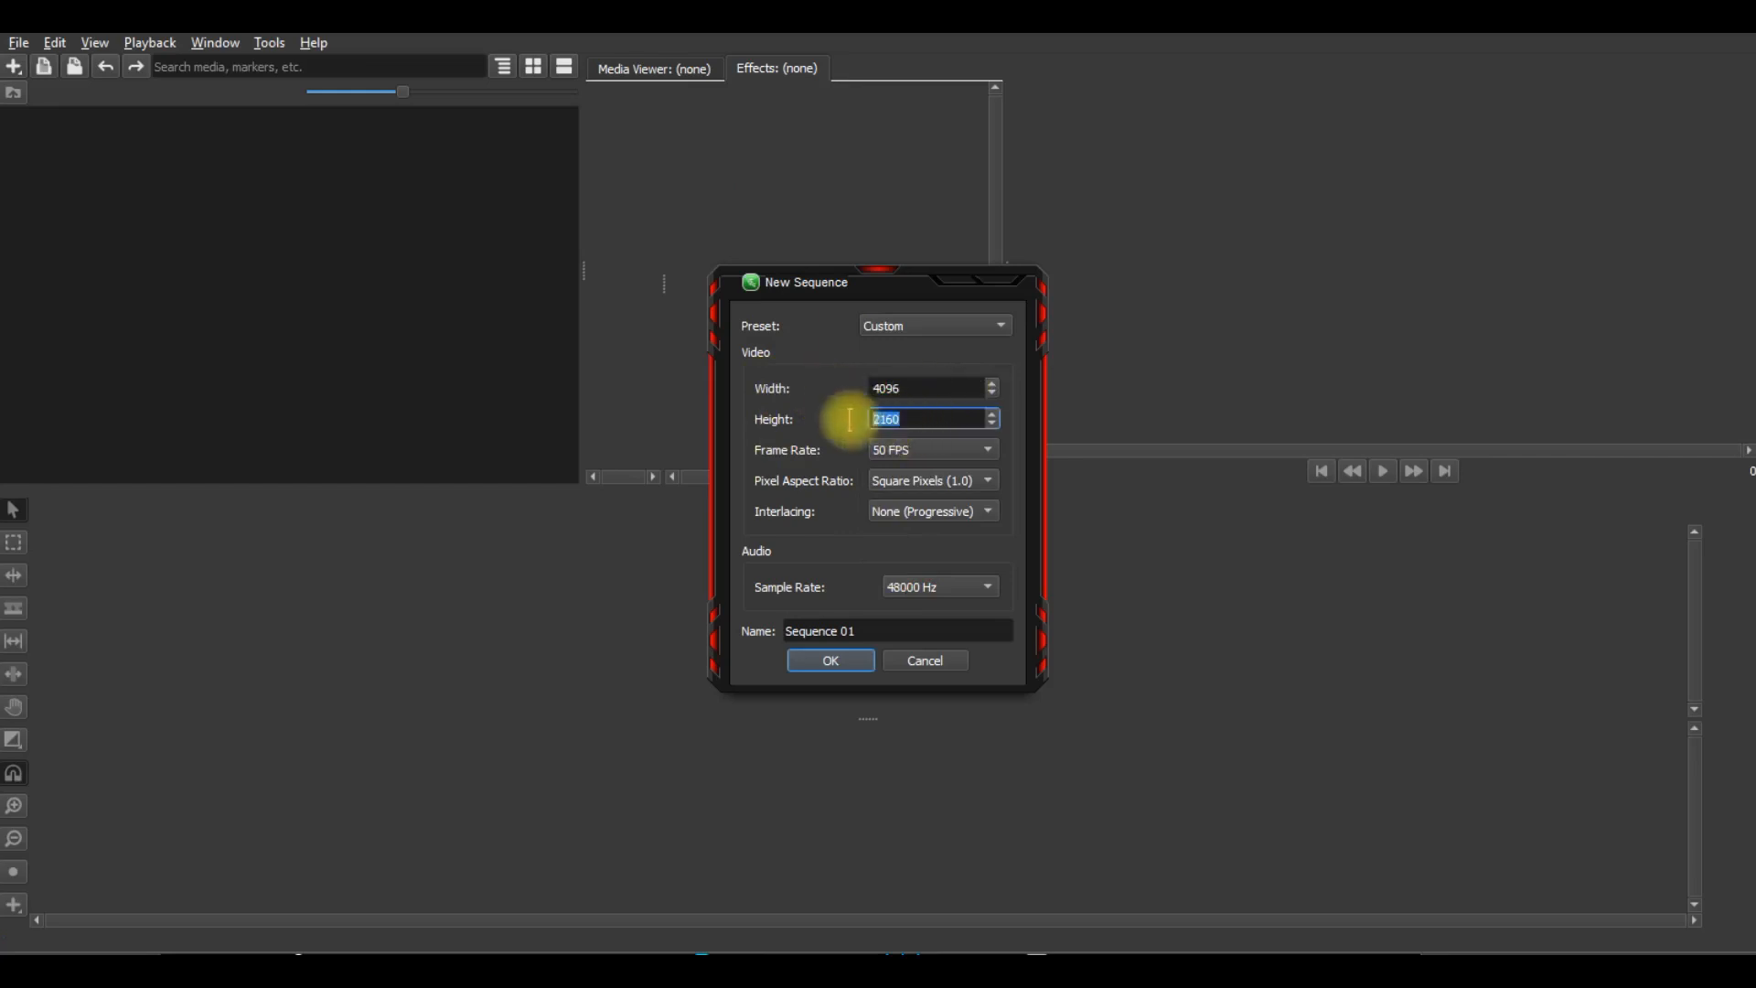
click(931, 391)
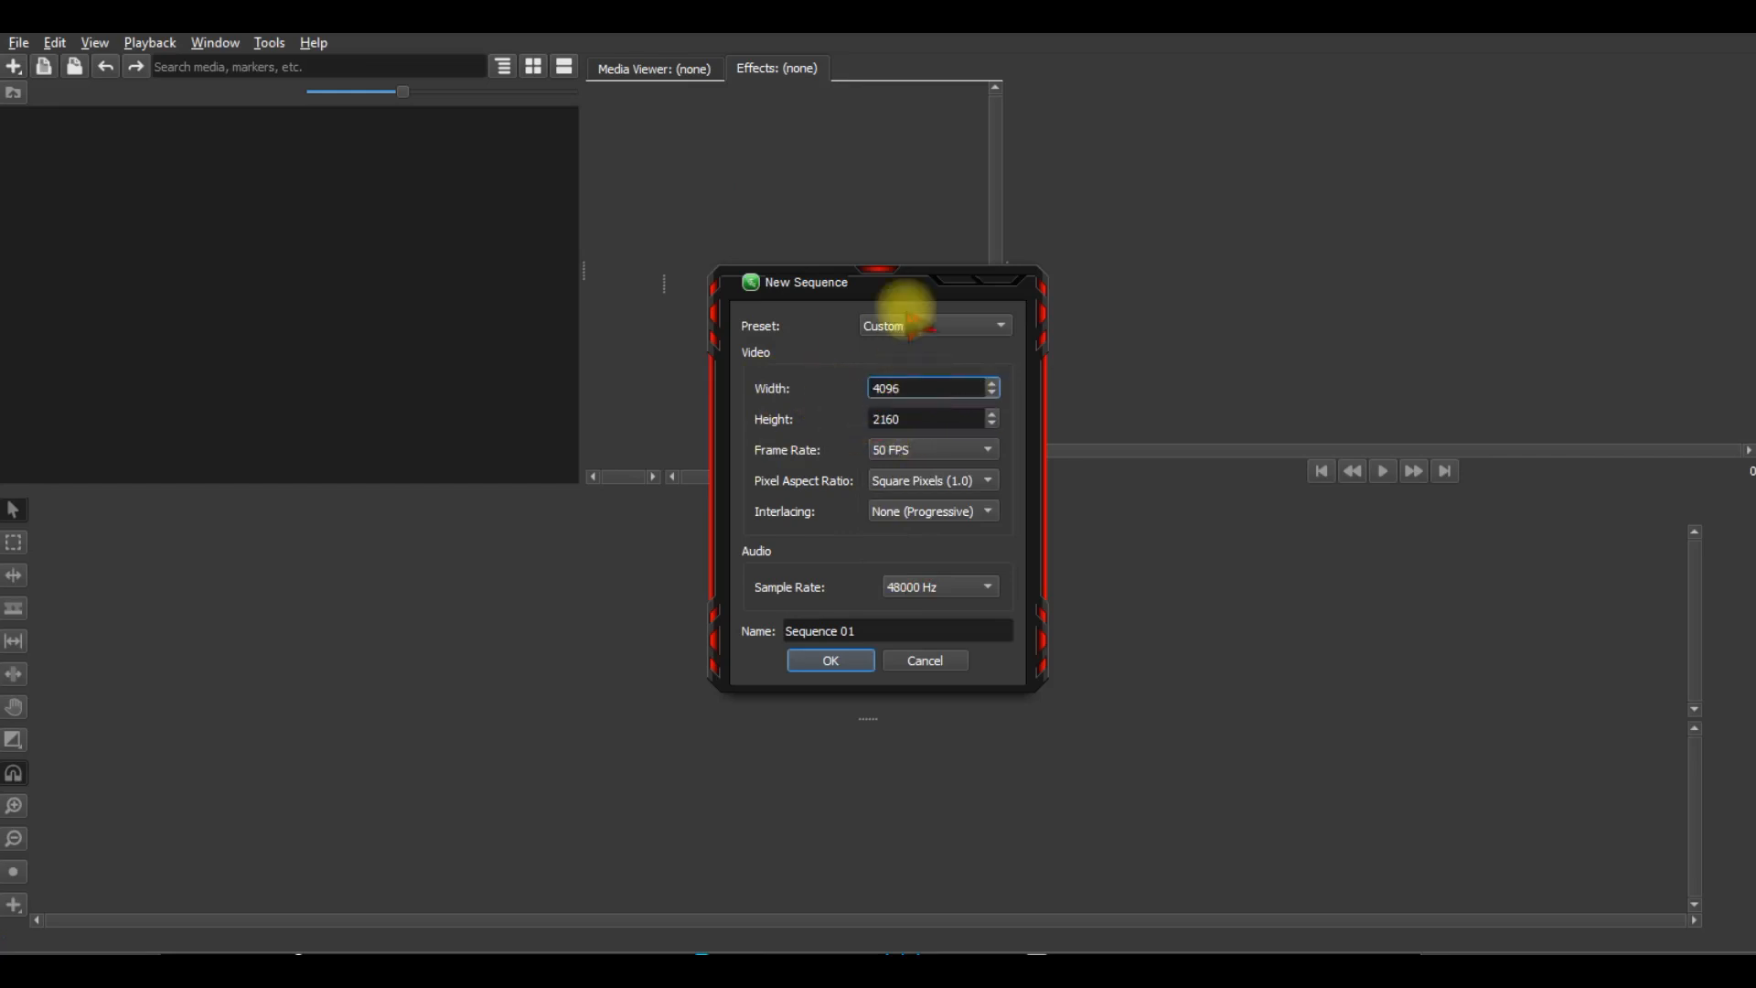
click(911, 328)
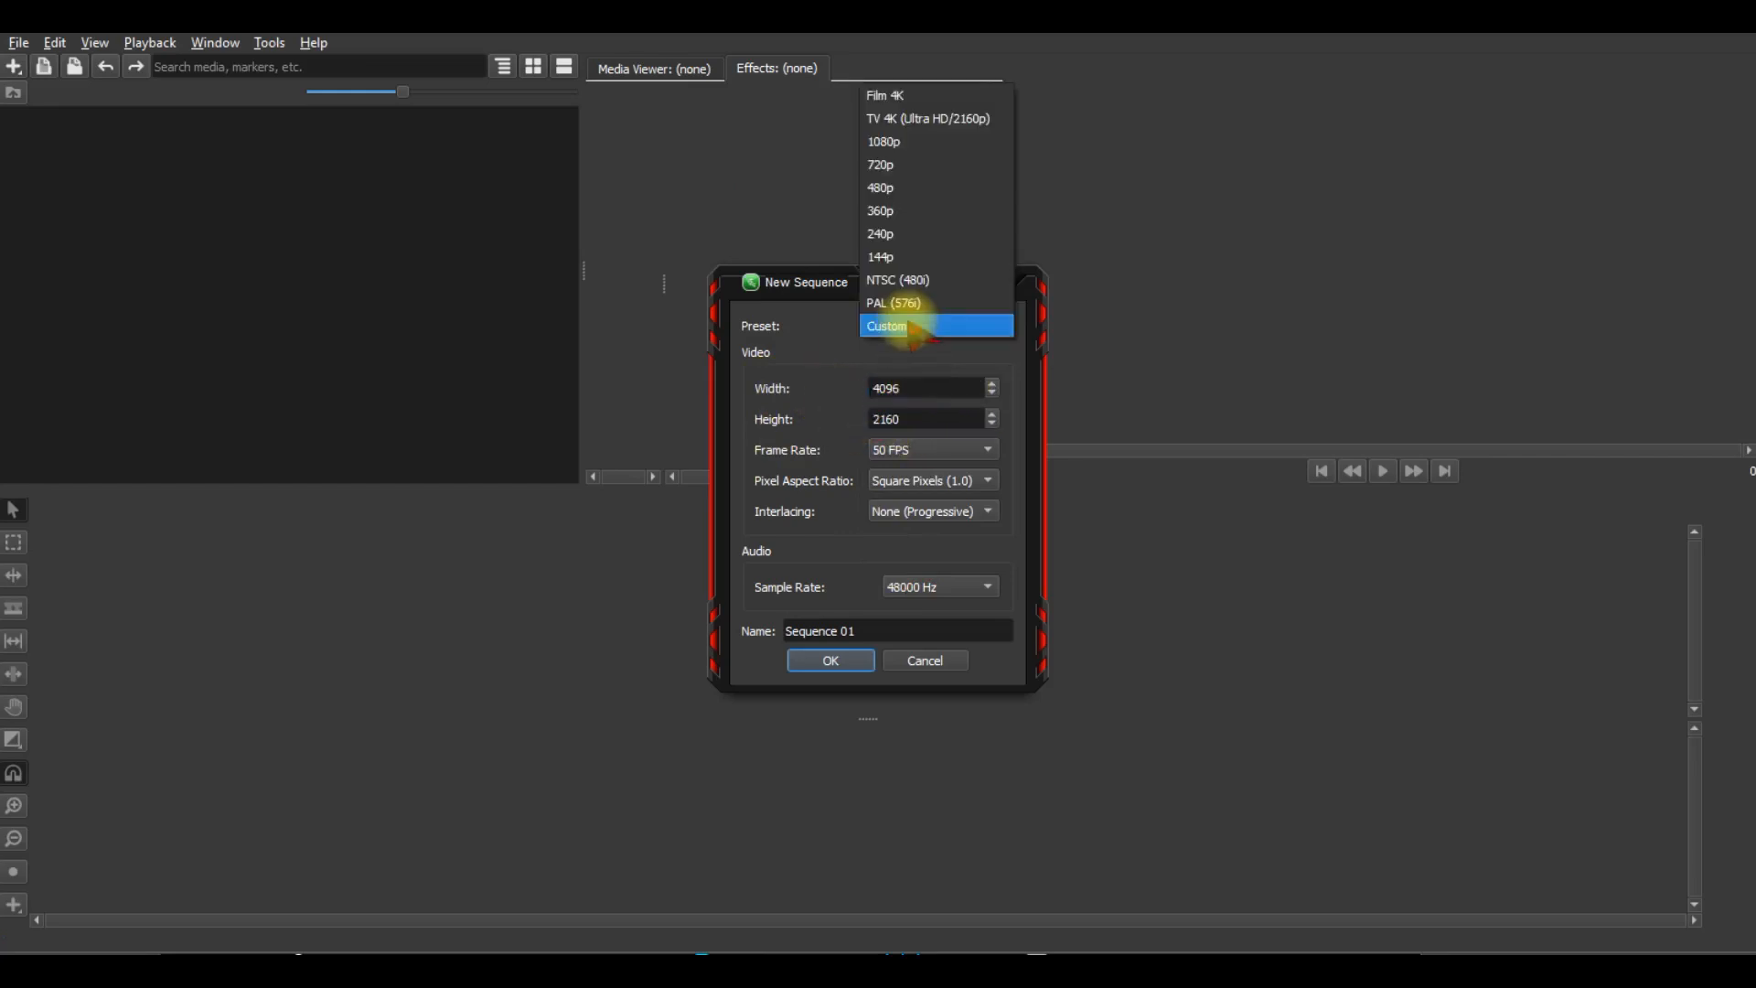
click(909, 91)
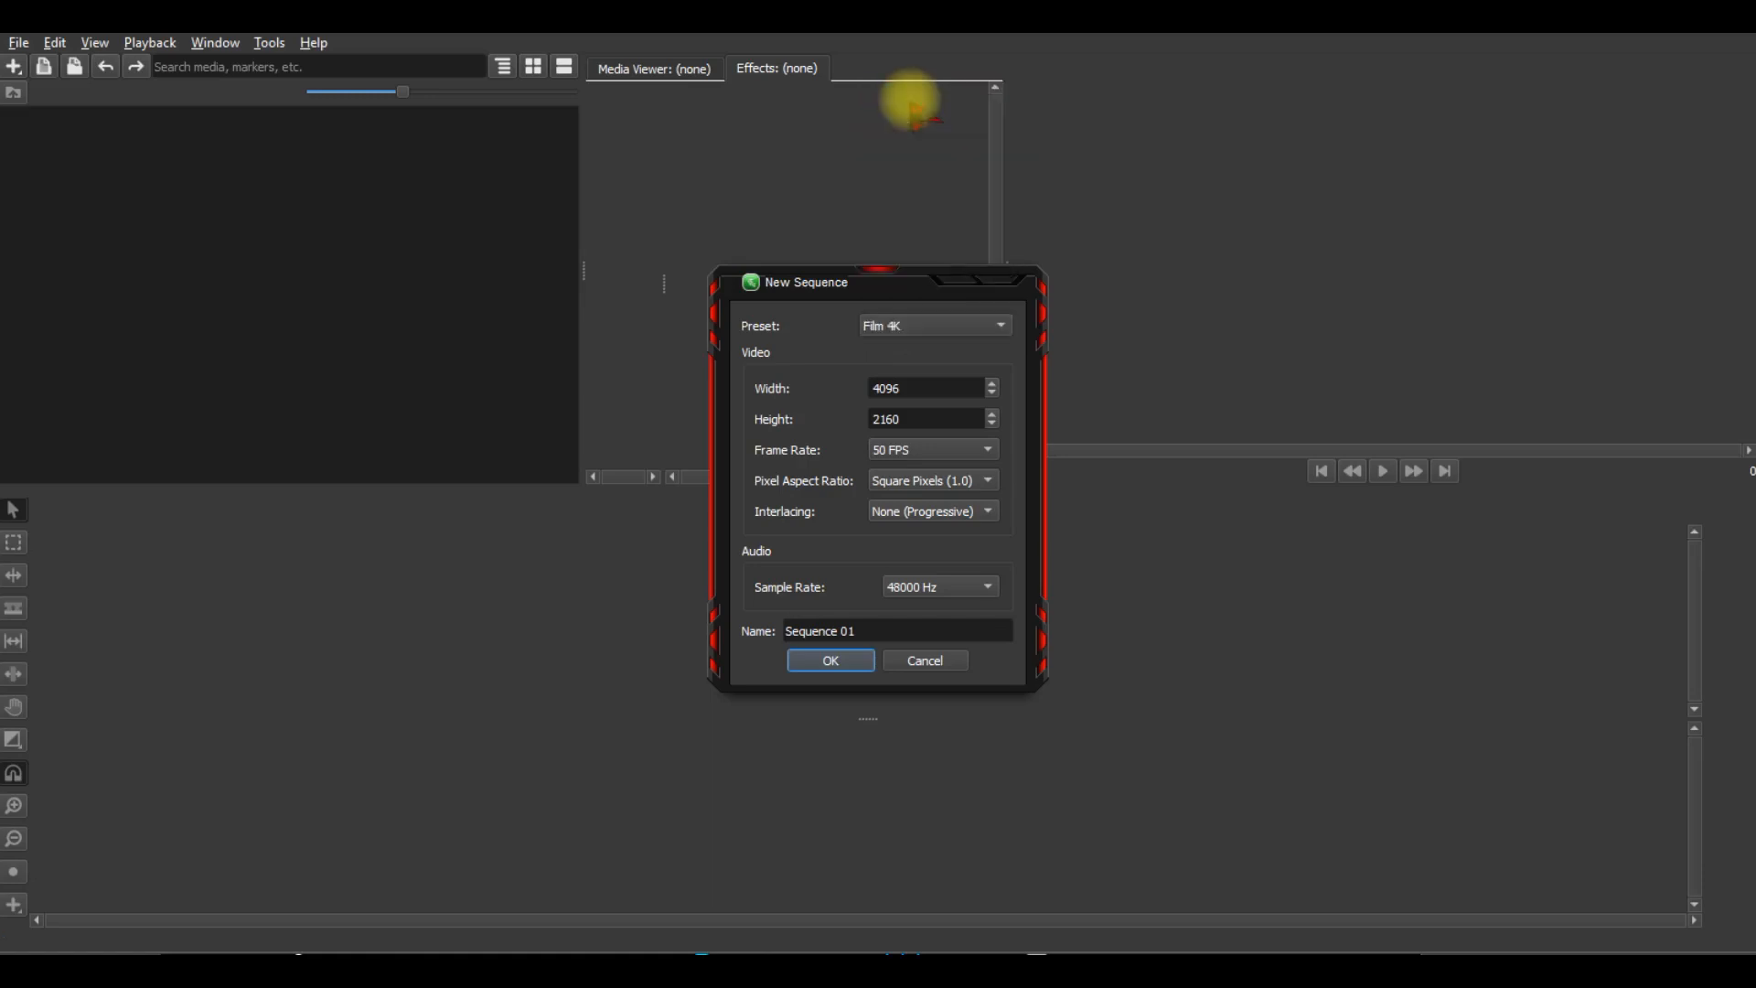
Name the sequence 4k and create it.
triple_click(784, 630)
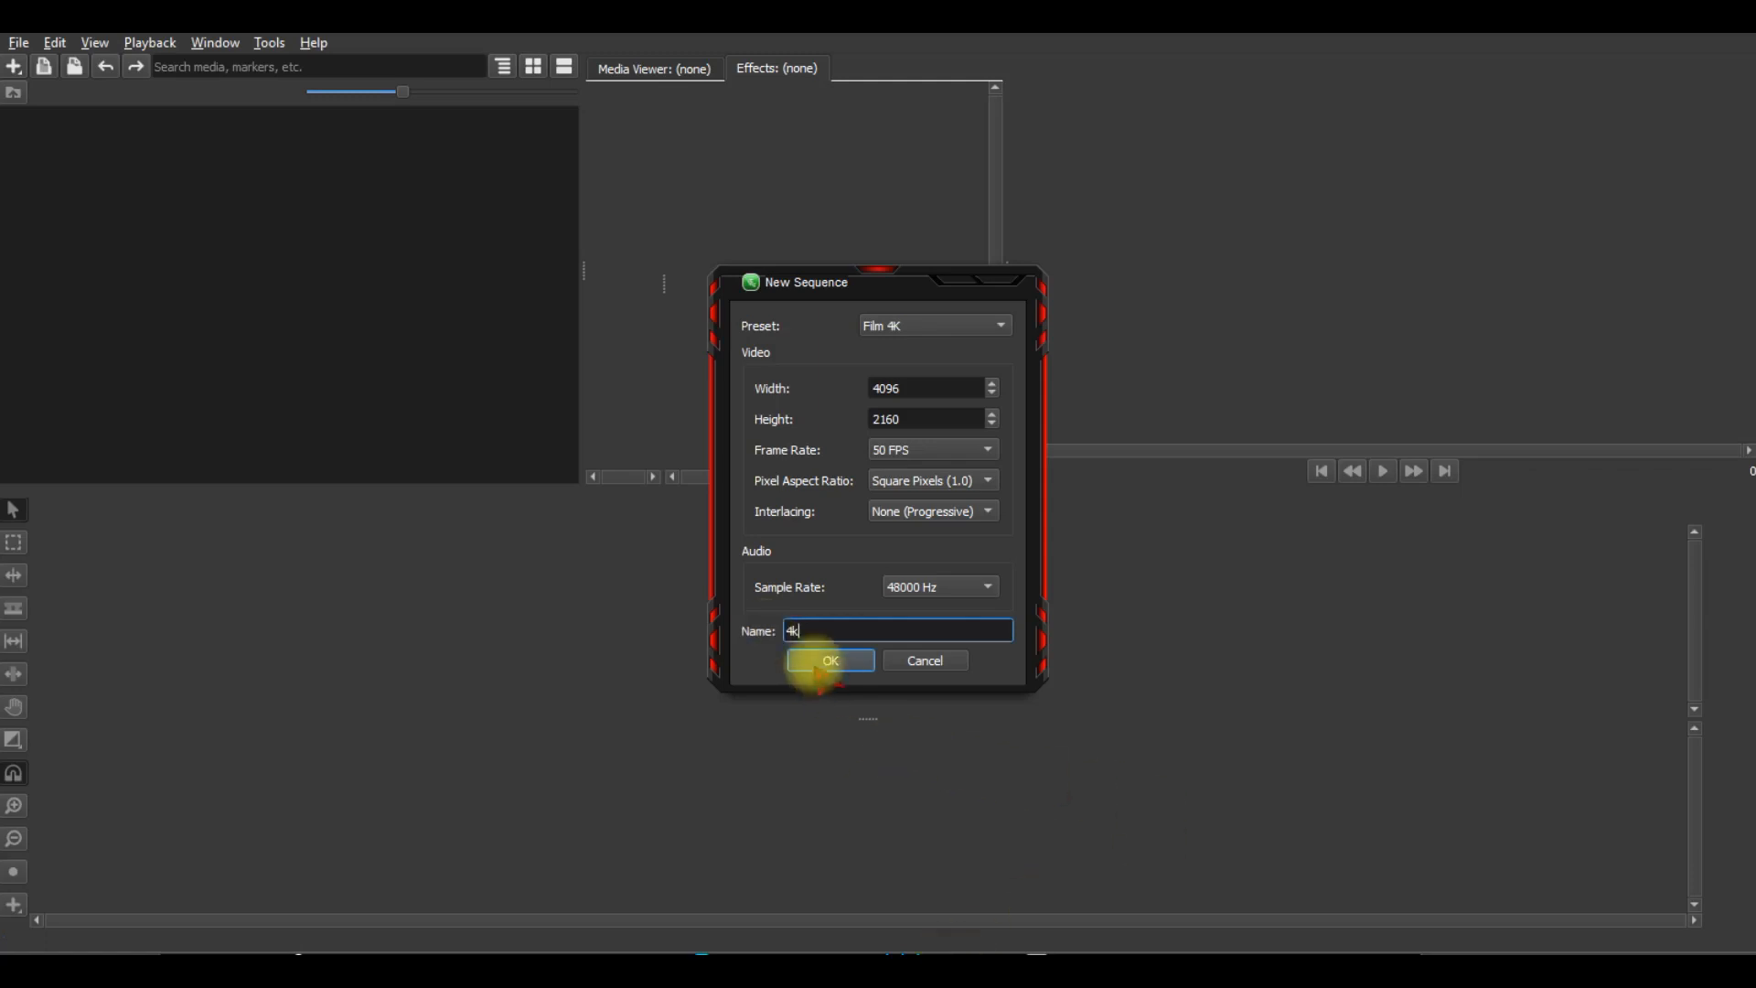
click(818, 670)
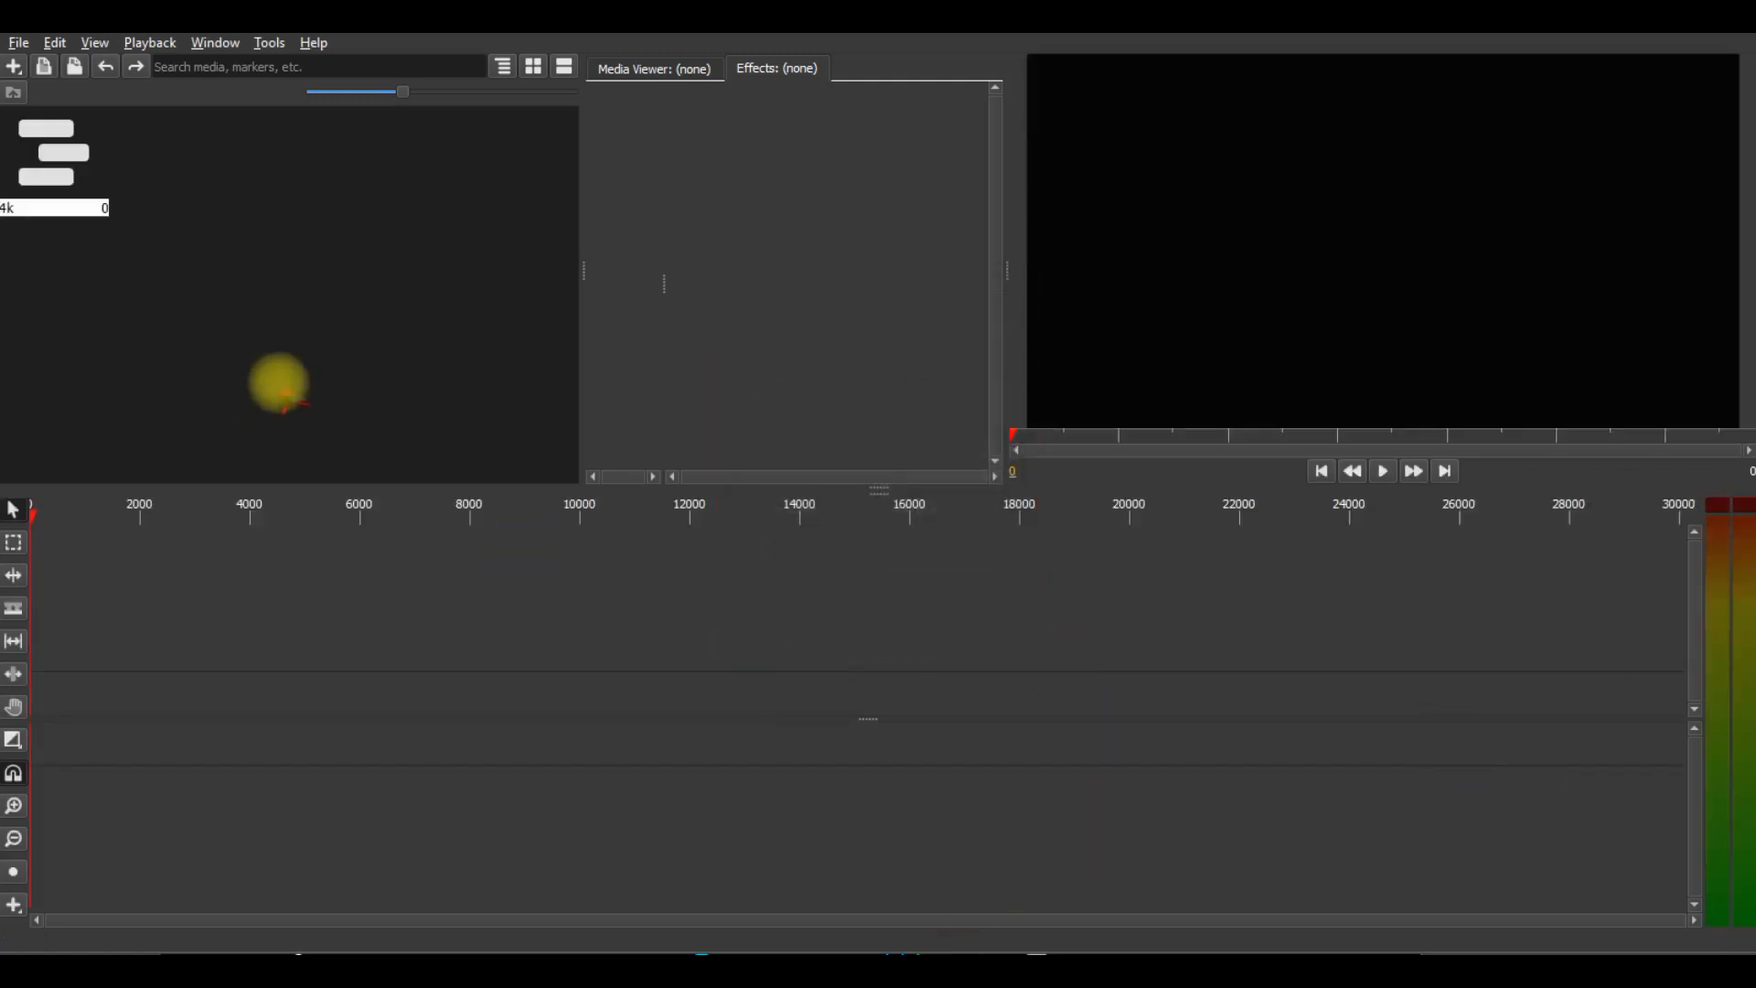
Import the video motorcycle racing-H264 75 and place it at the start of the 4k sequence's timeline.
right_click(274, 315)
click(303, 328)
double_click(258, 258)
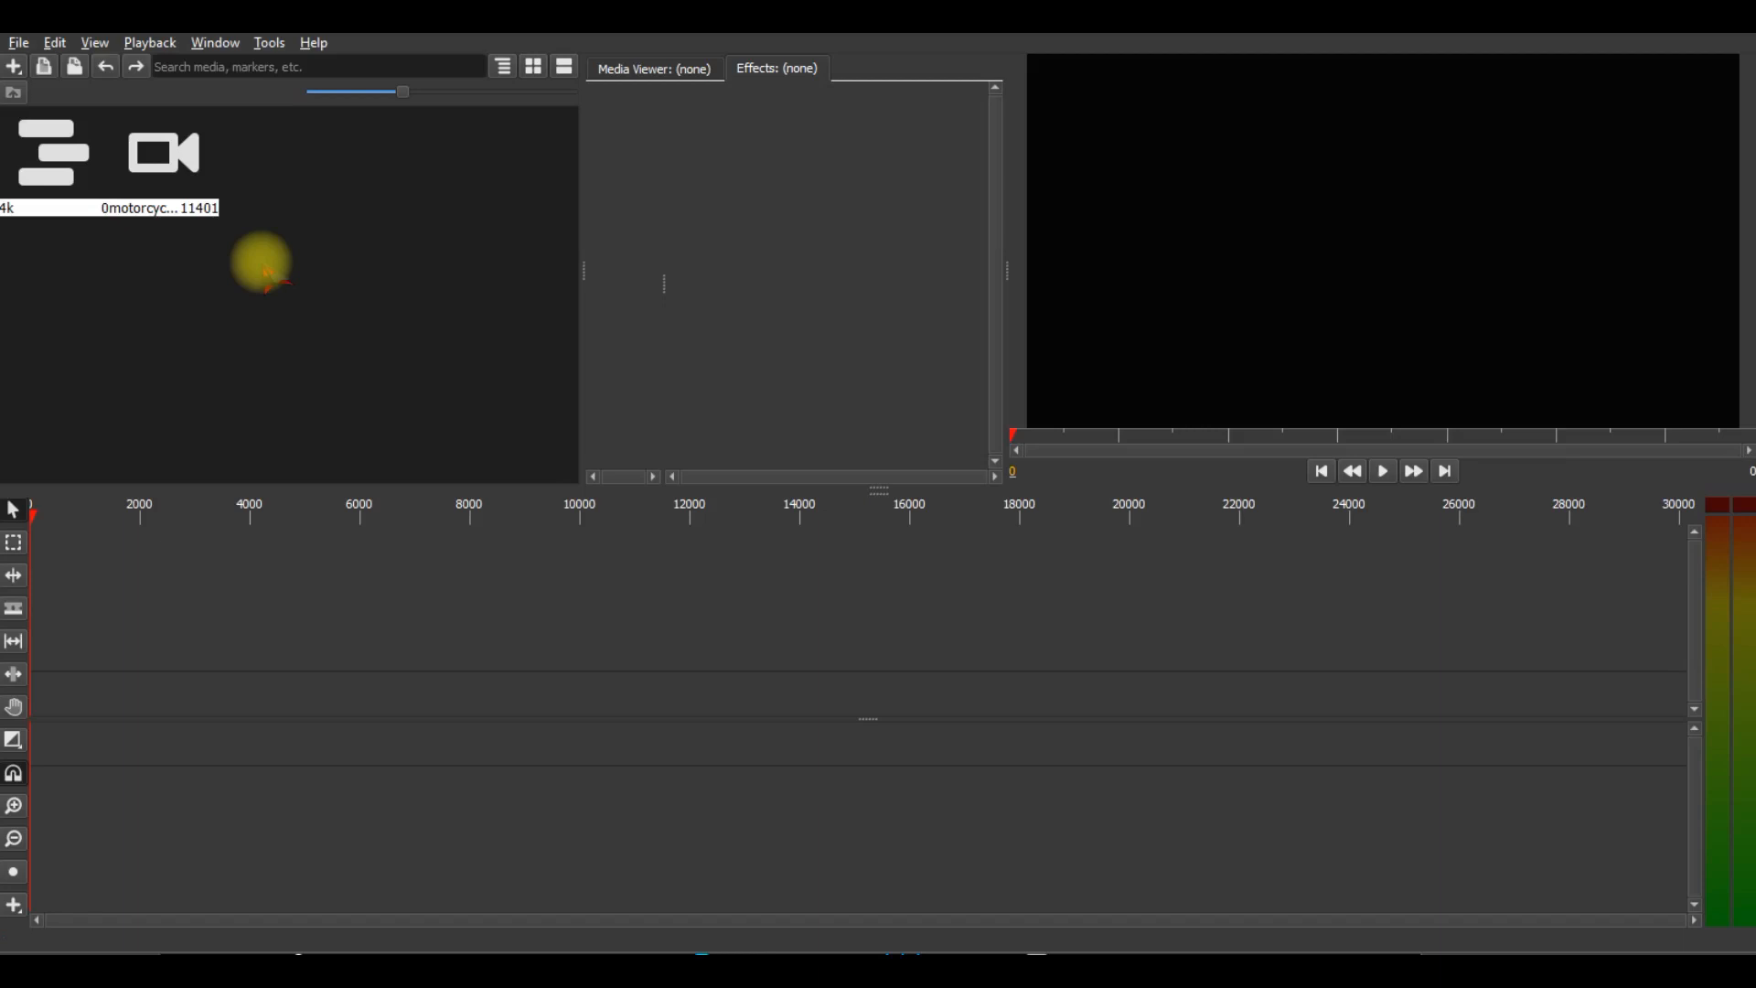
click(43, 175)
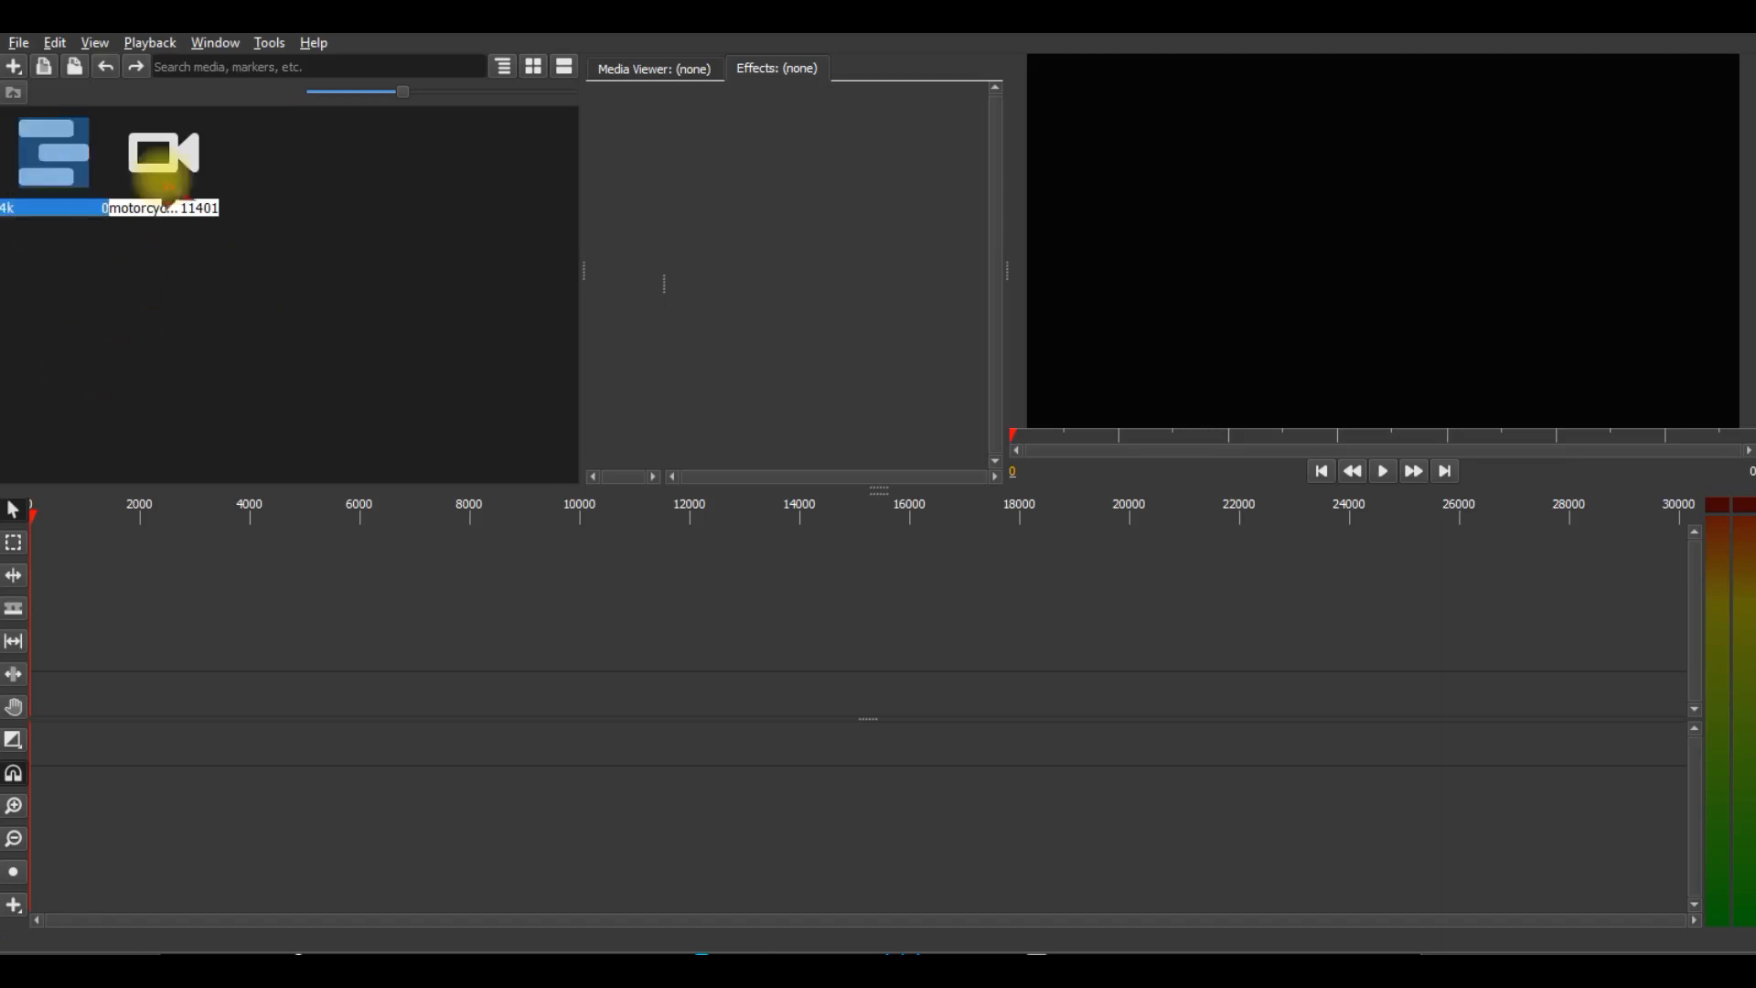
click(165, 166)
drag(167, 168, 271, 689)
Scale the motorcycle clip uniformly to 219.2 so it fills the 4K frame.
click(259, 647)
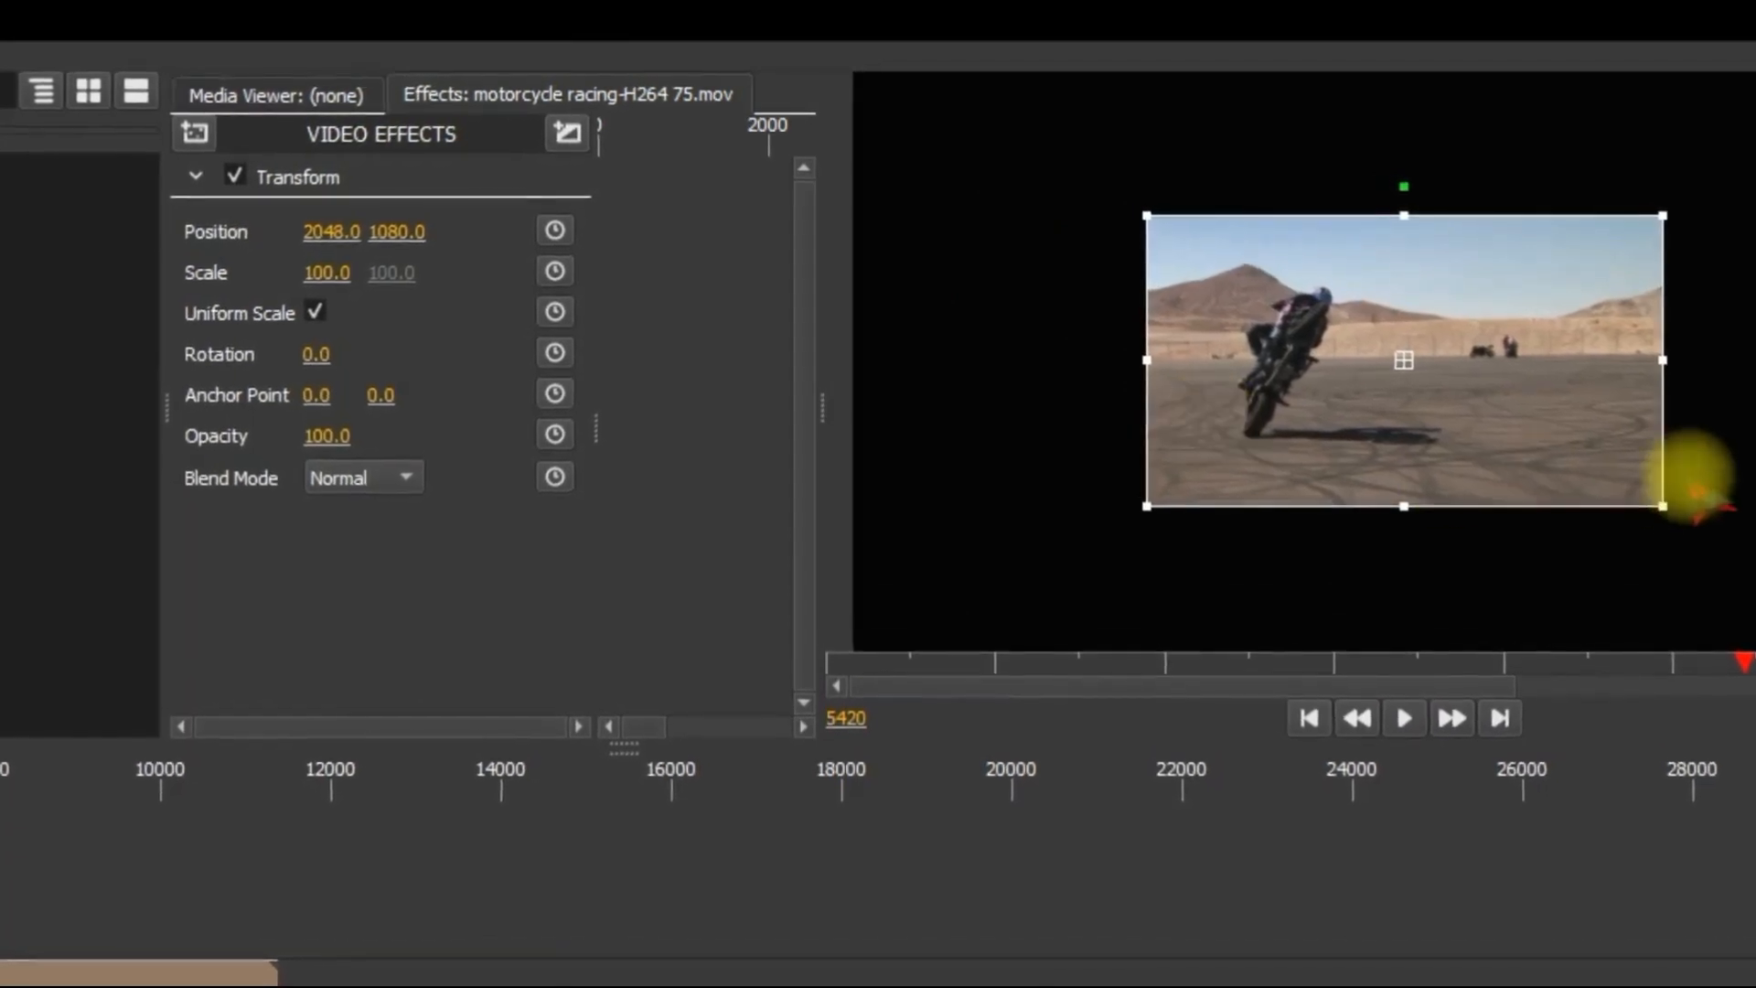
drag(1666, 504, 1755, 612)
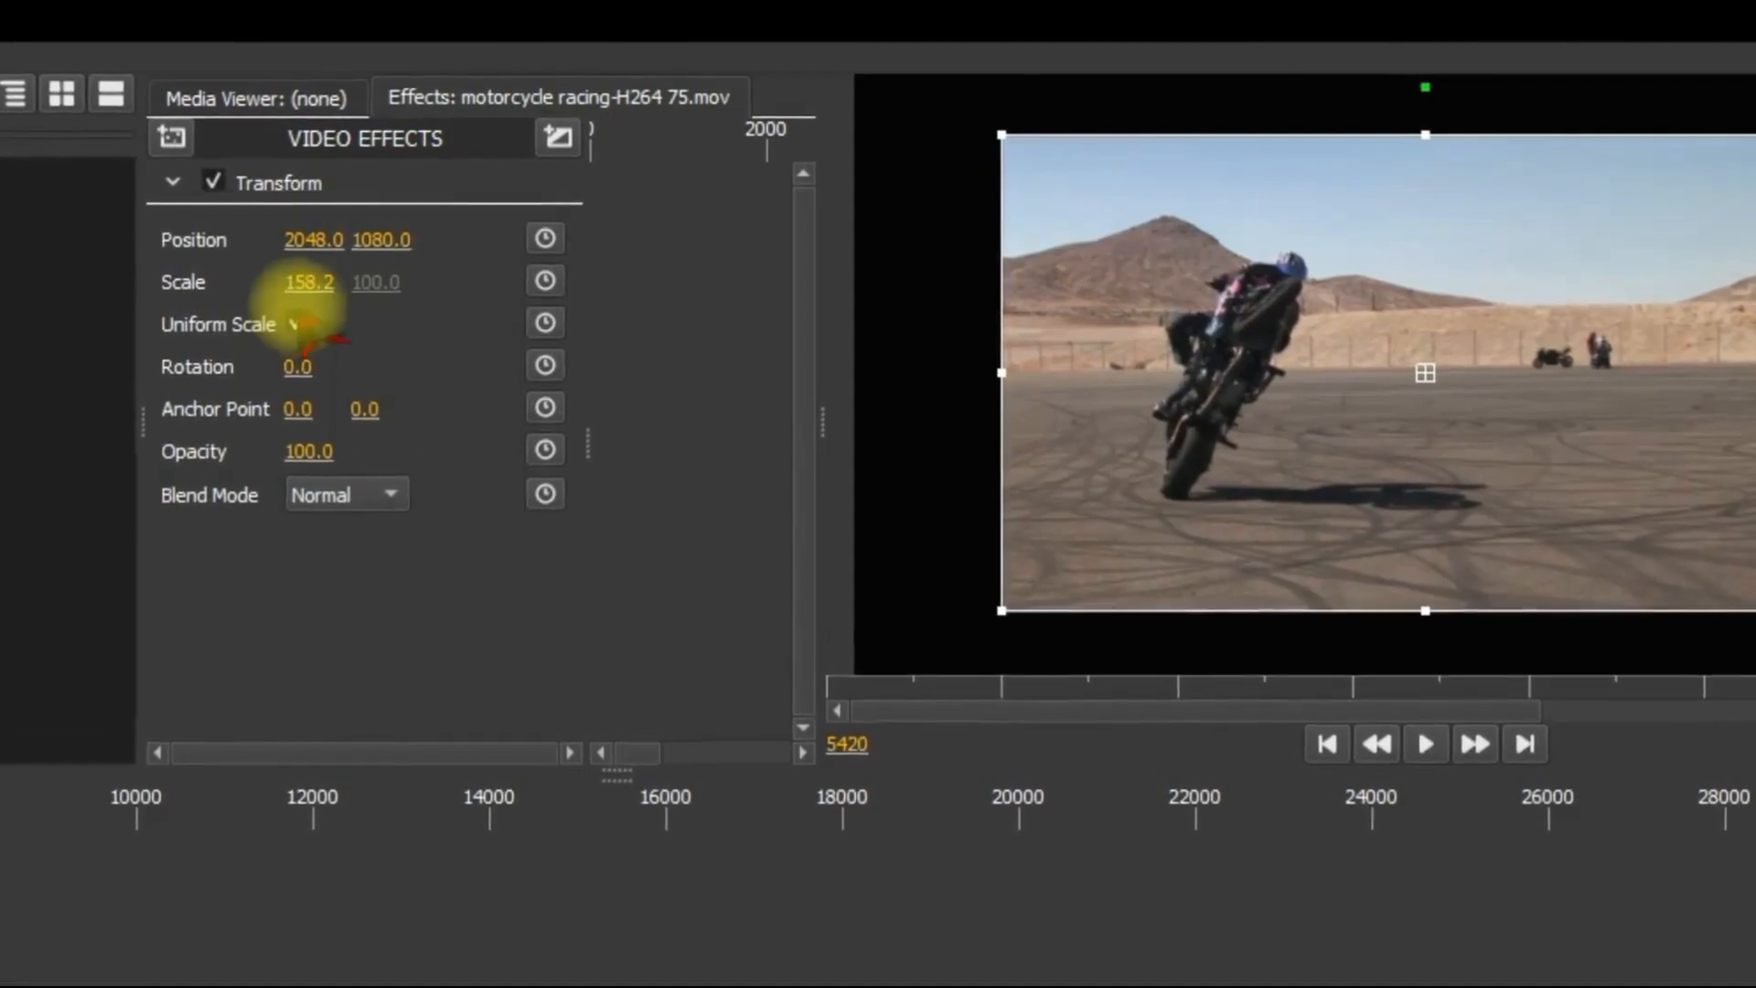
drag(306, 286, 300, 296)
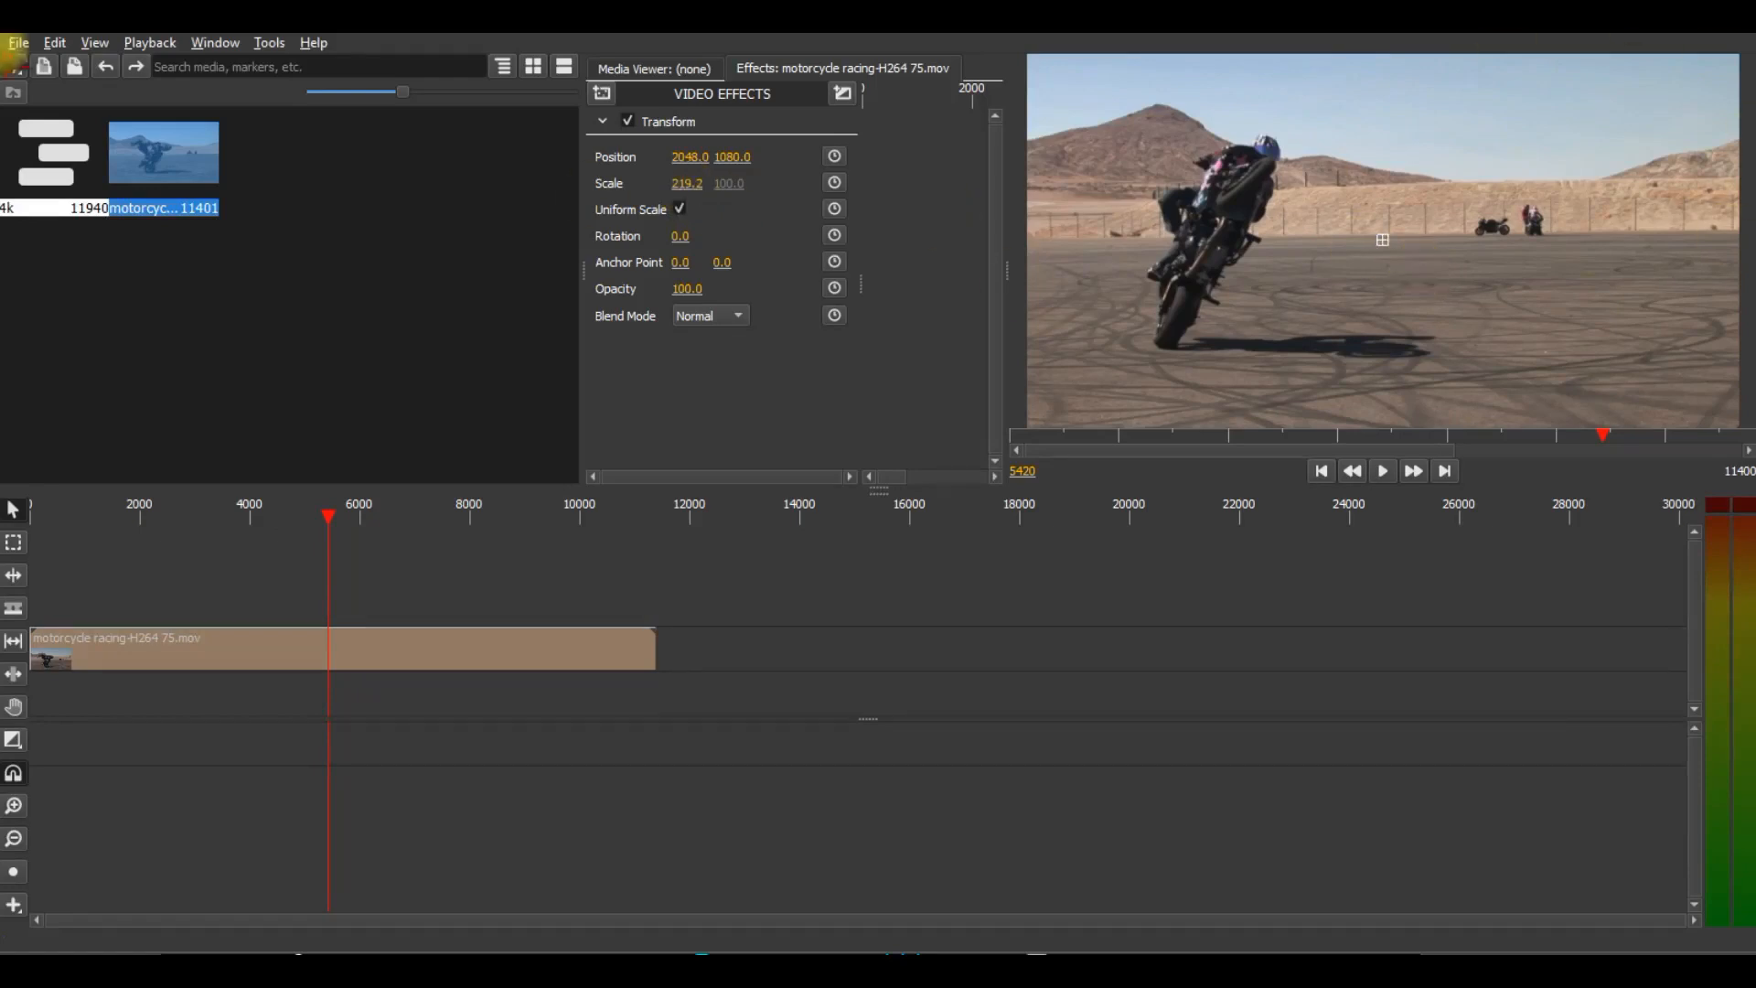
Set up the export of the 4k sequence with a quality (CRF) of 25.
click(18, 43)
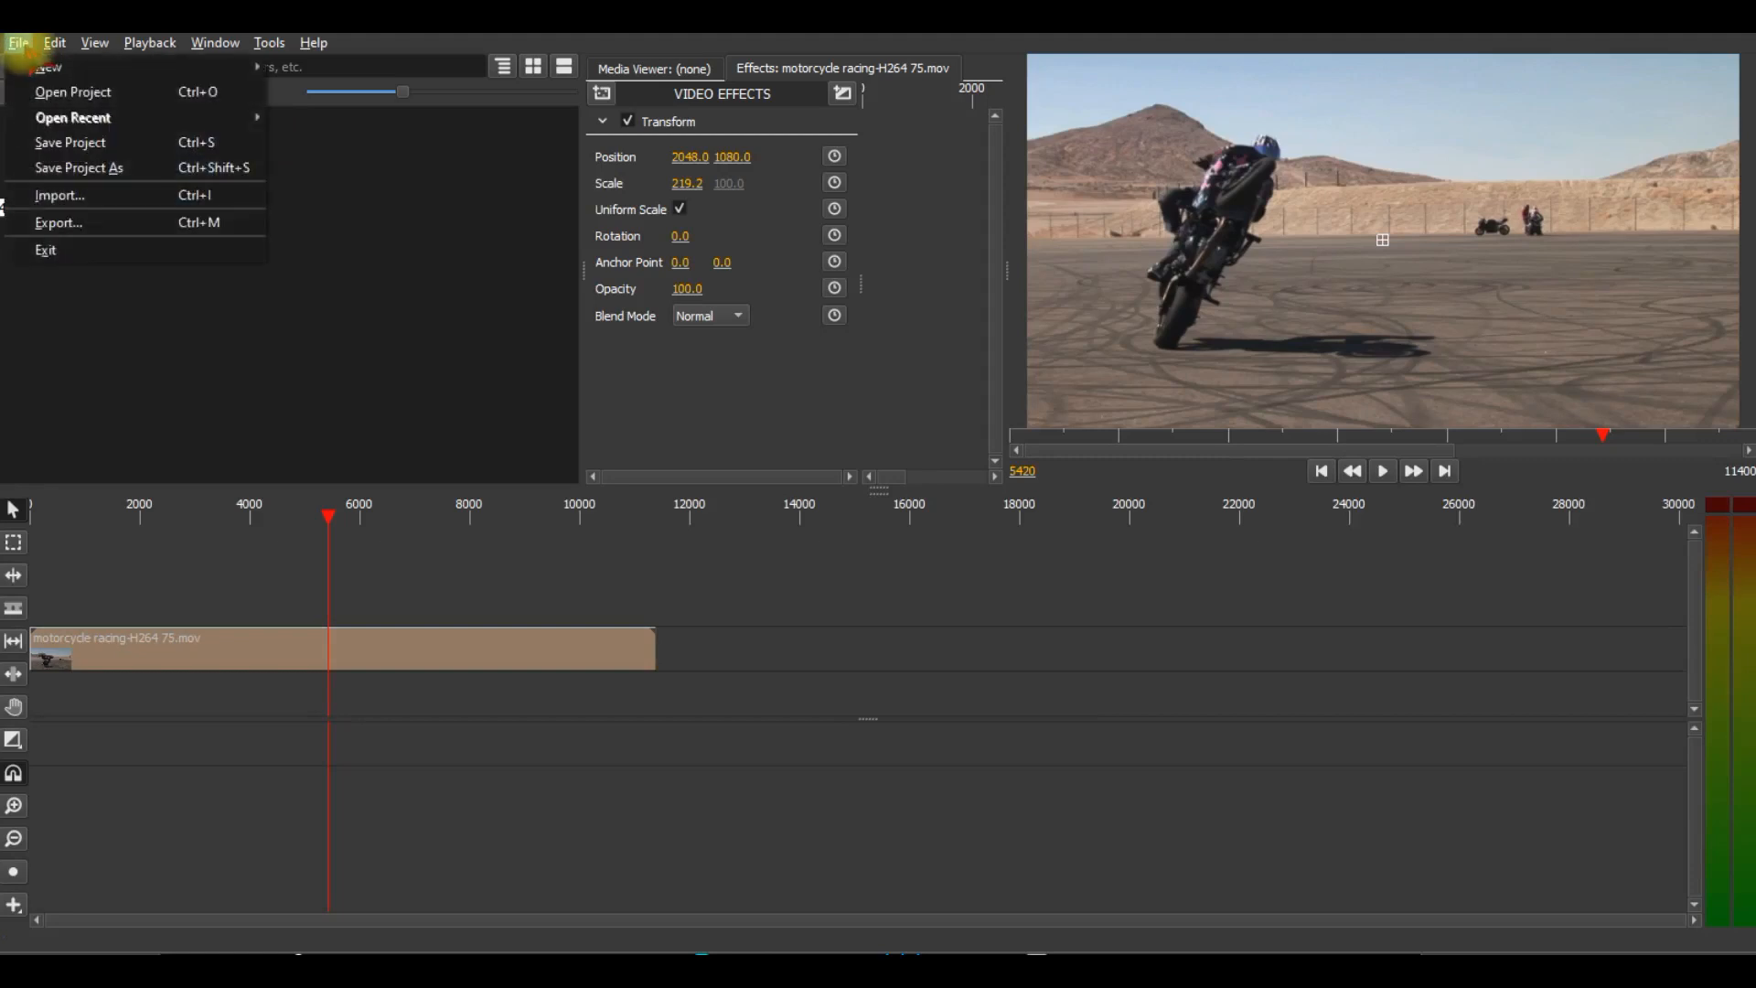
click(137, 225)
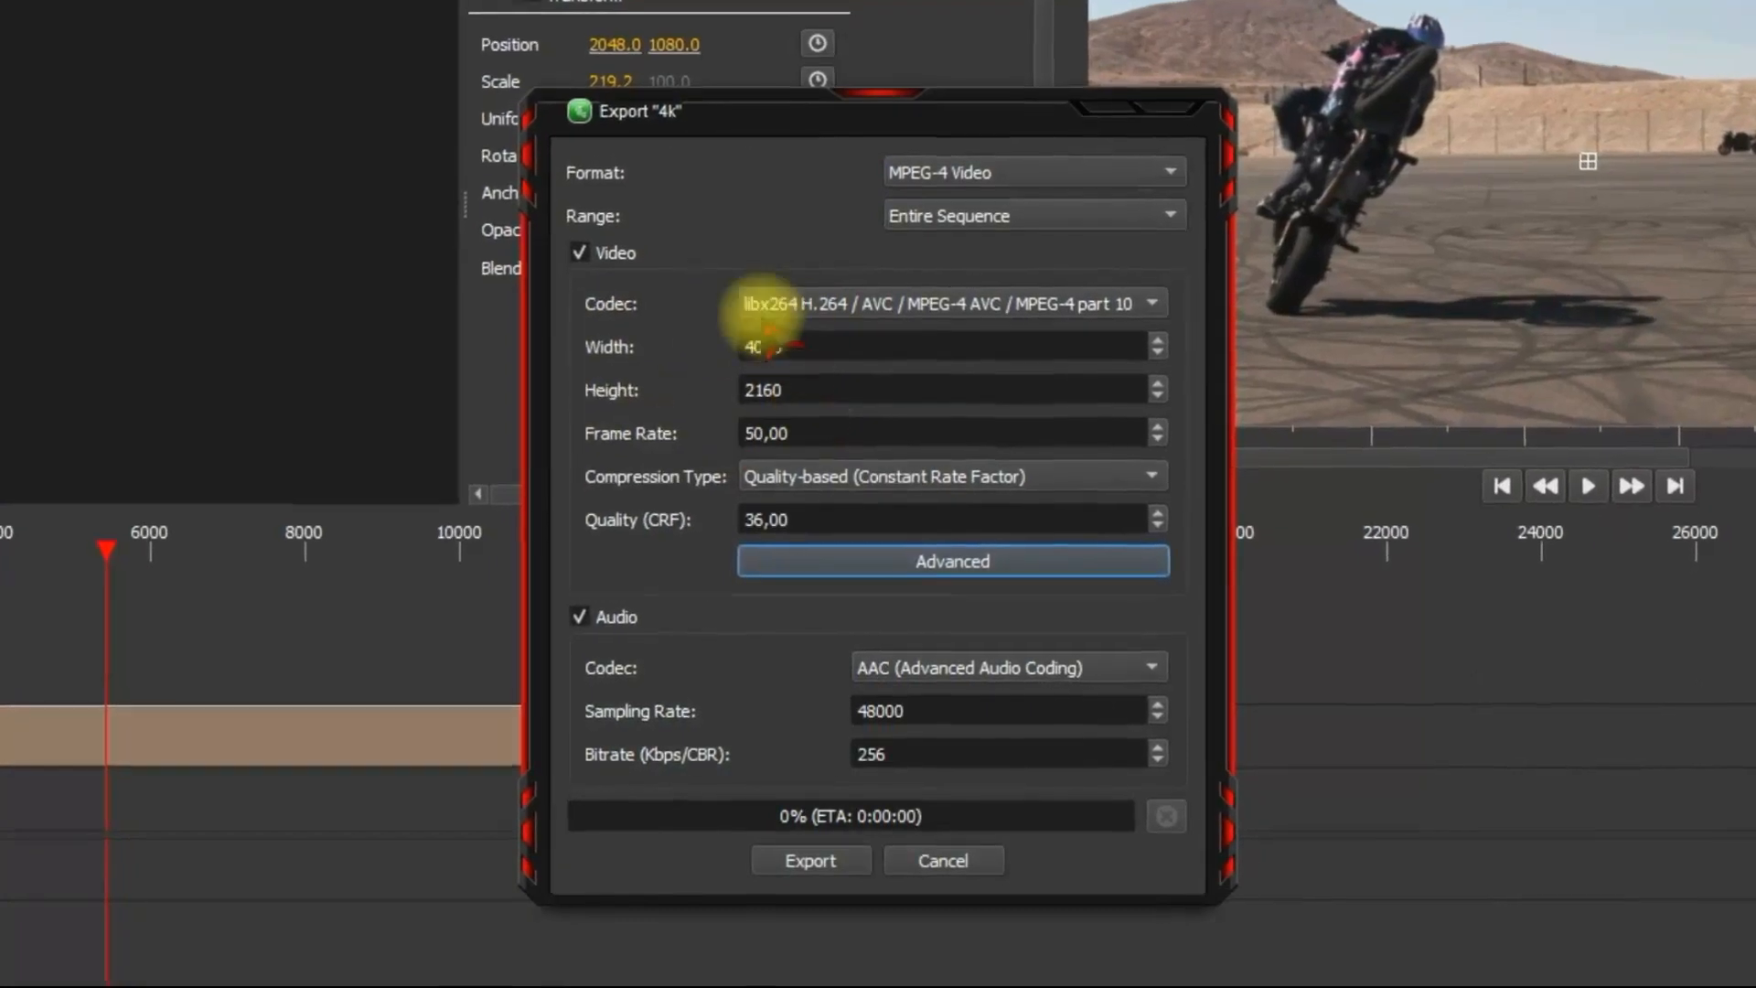
drag(788, 524, 742, 528)
key(BackSpace)
text(25)
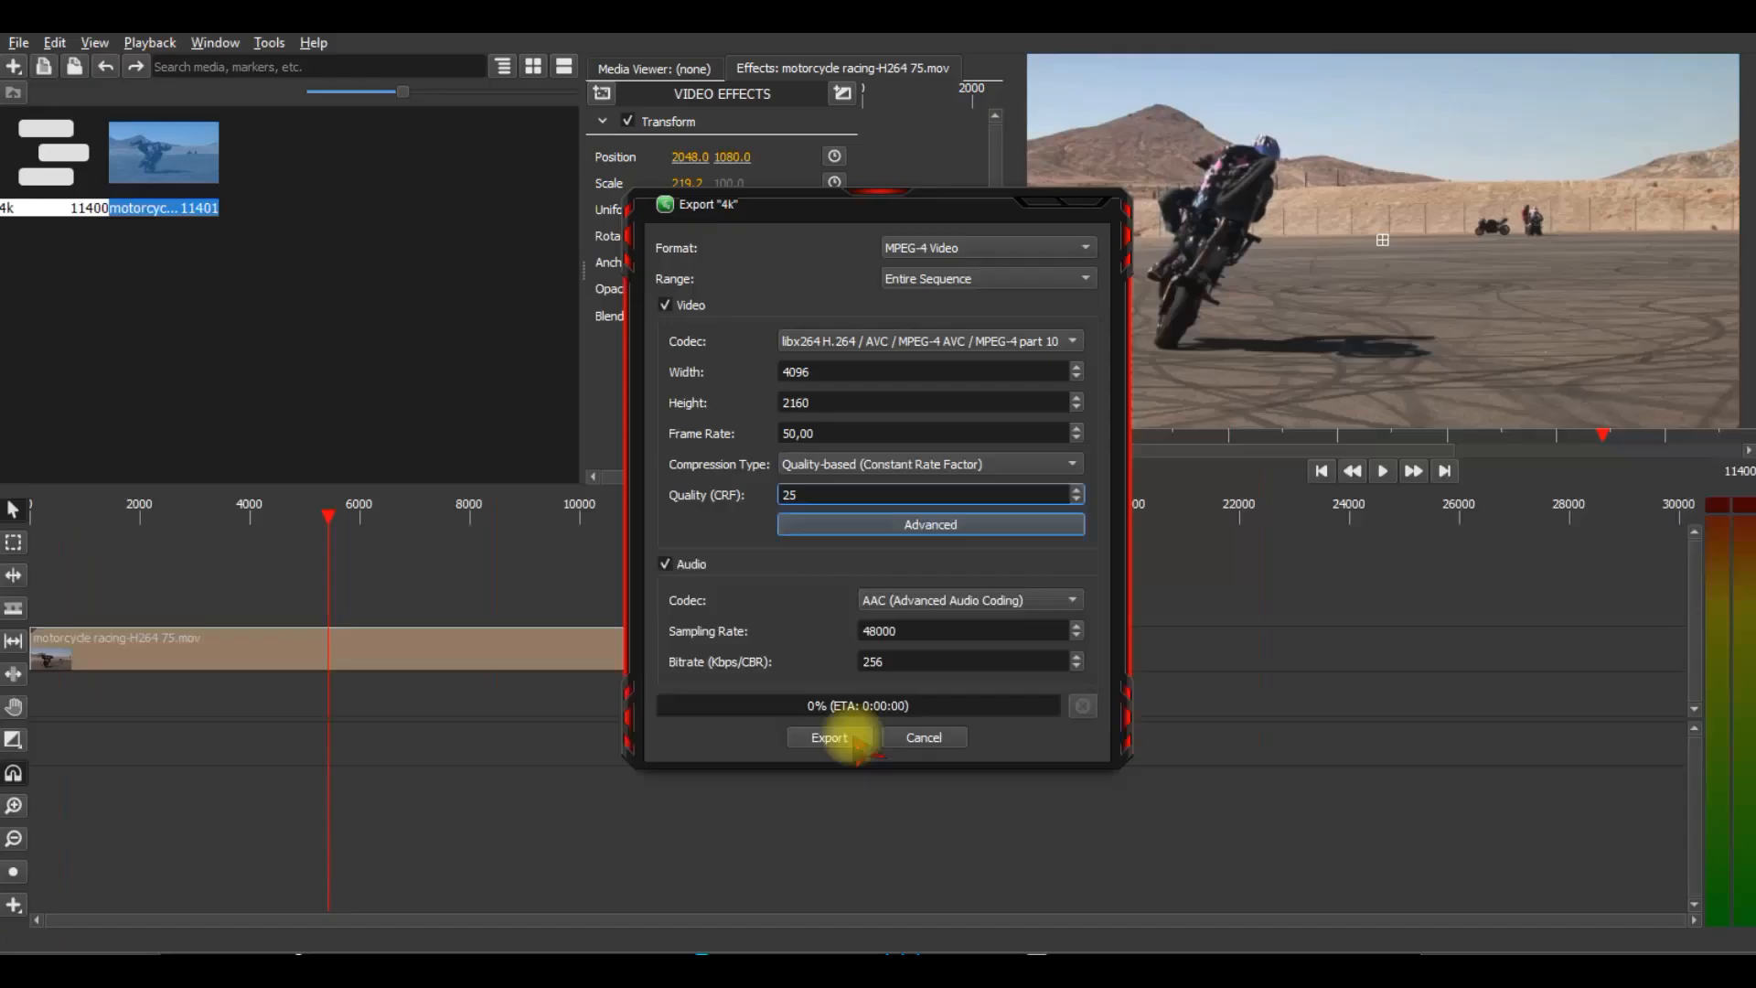
Export the sequence as an MPEG-4 video file named COntoh.
click(837, 864)
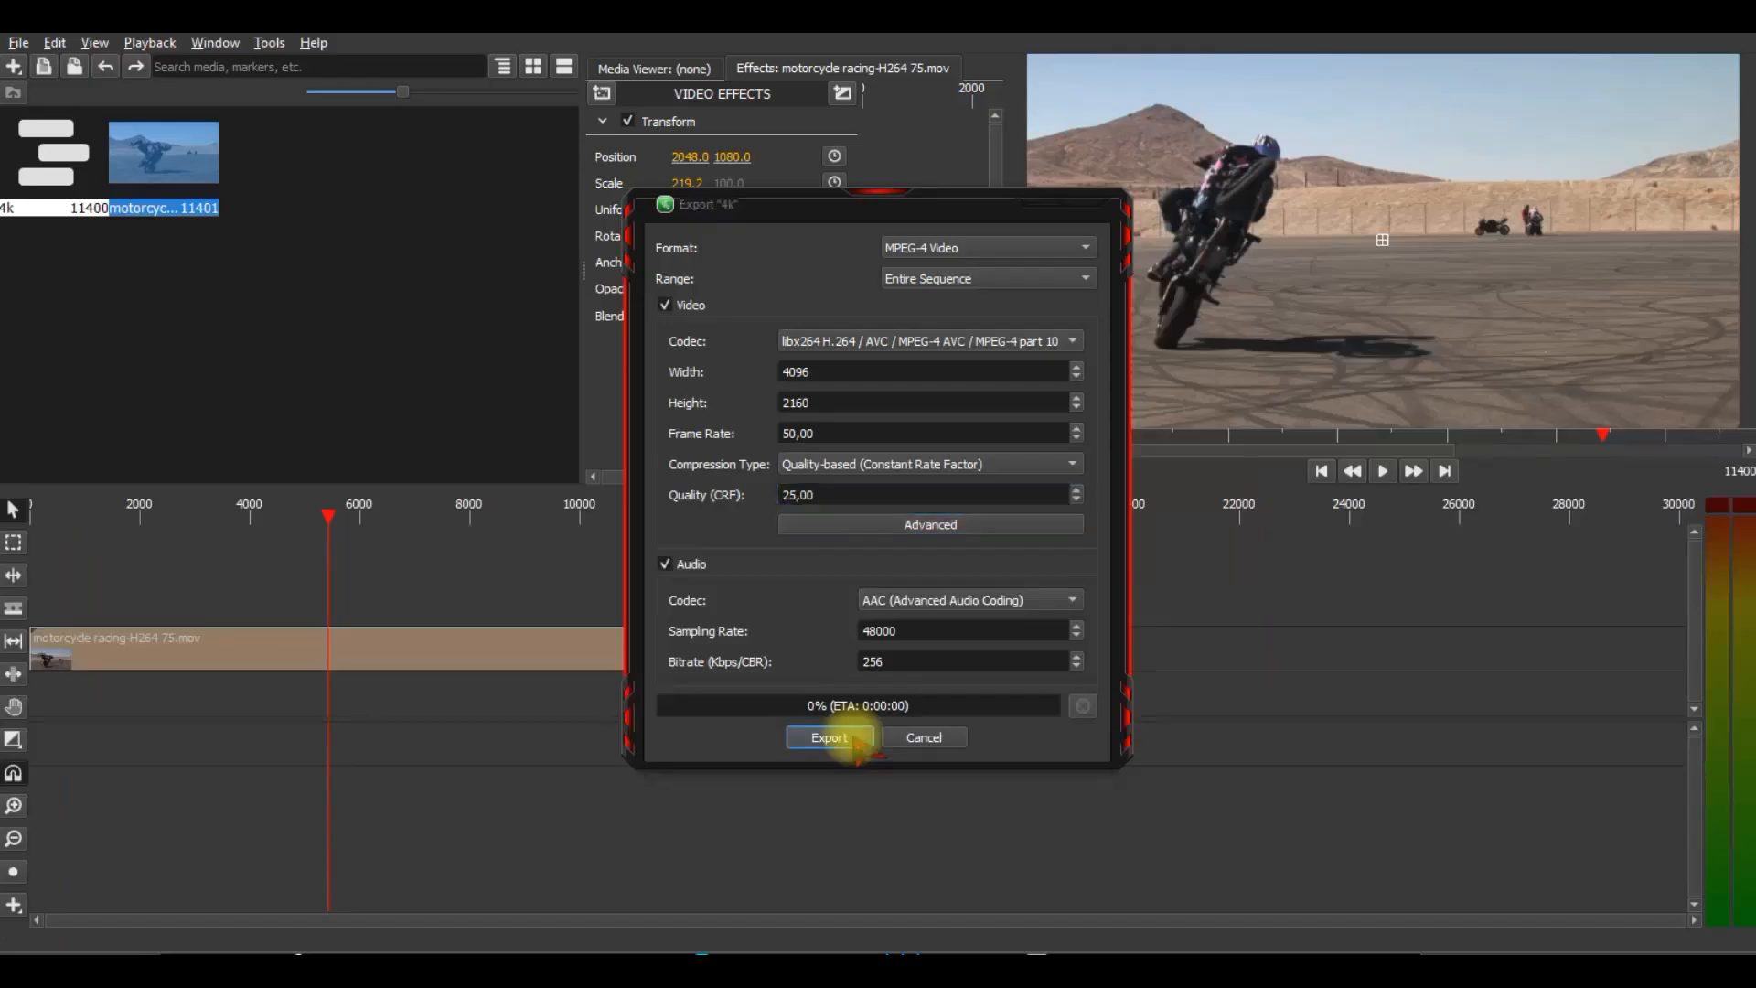
text(COntoh)
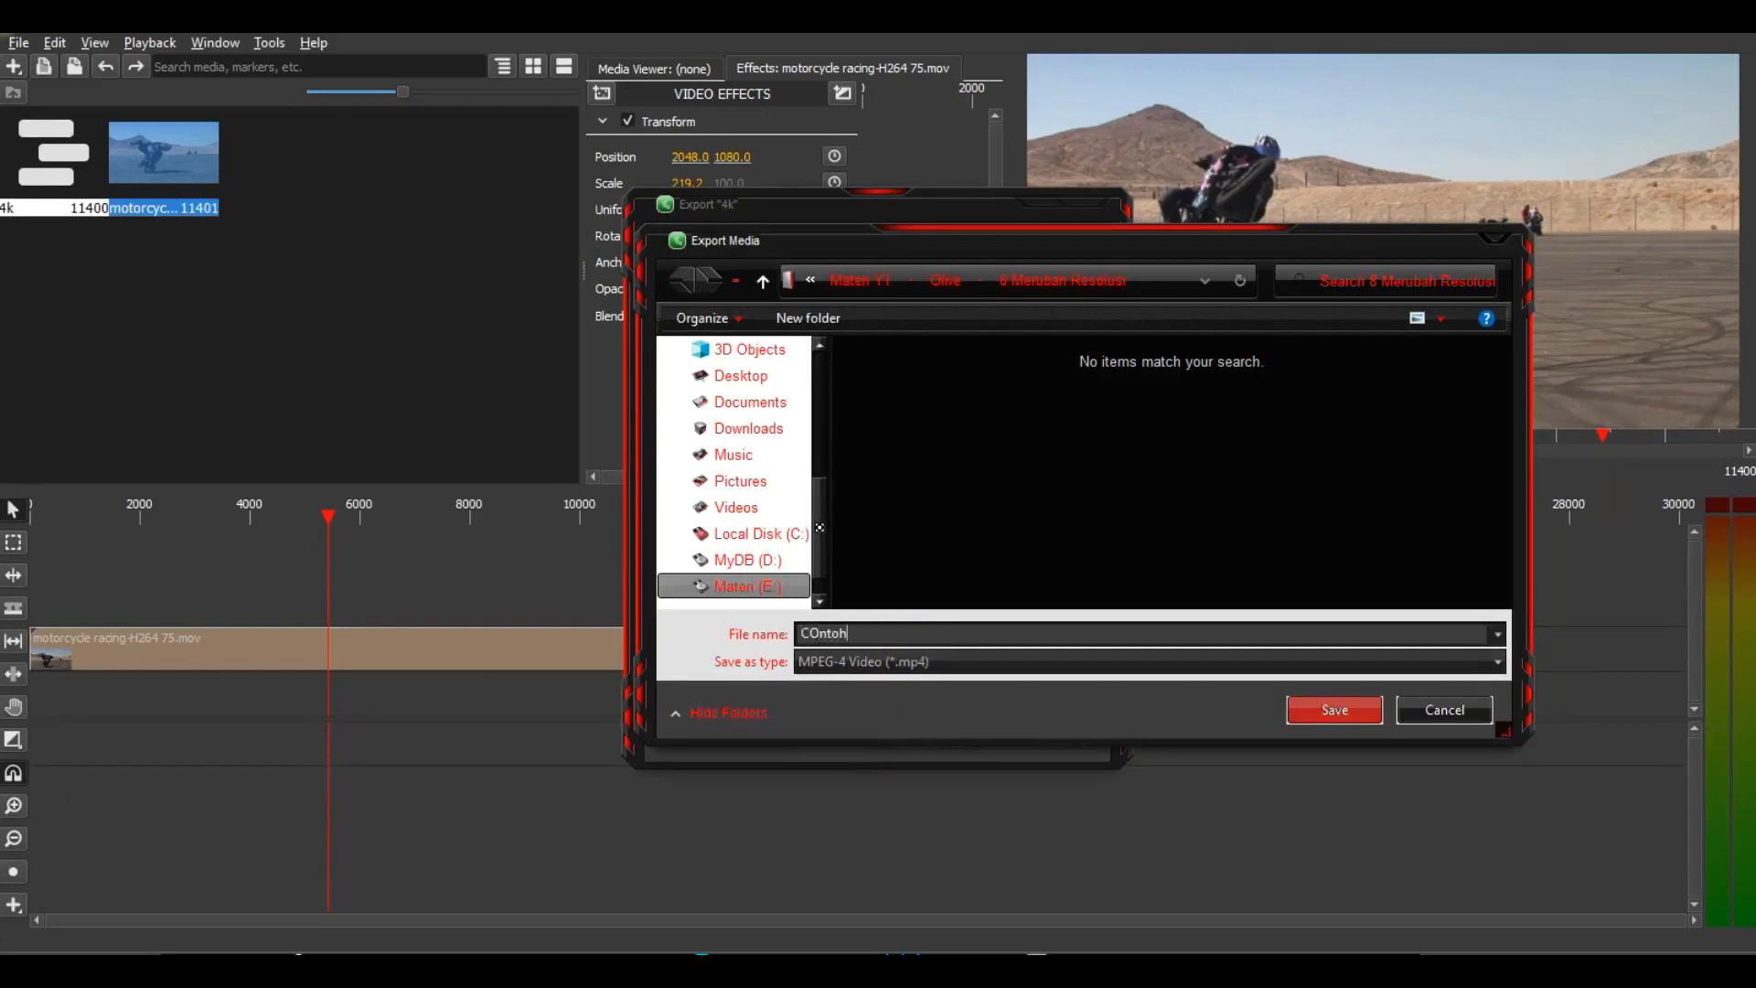
click(1335, 710)
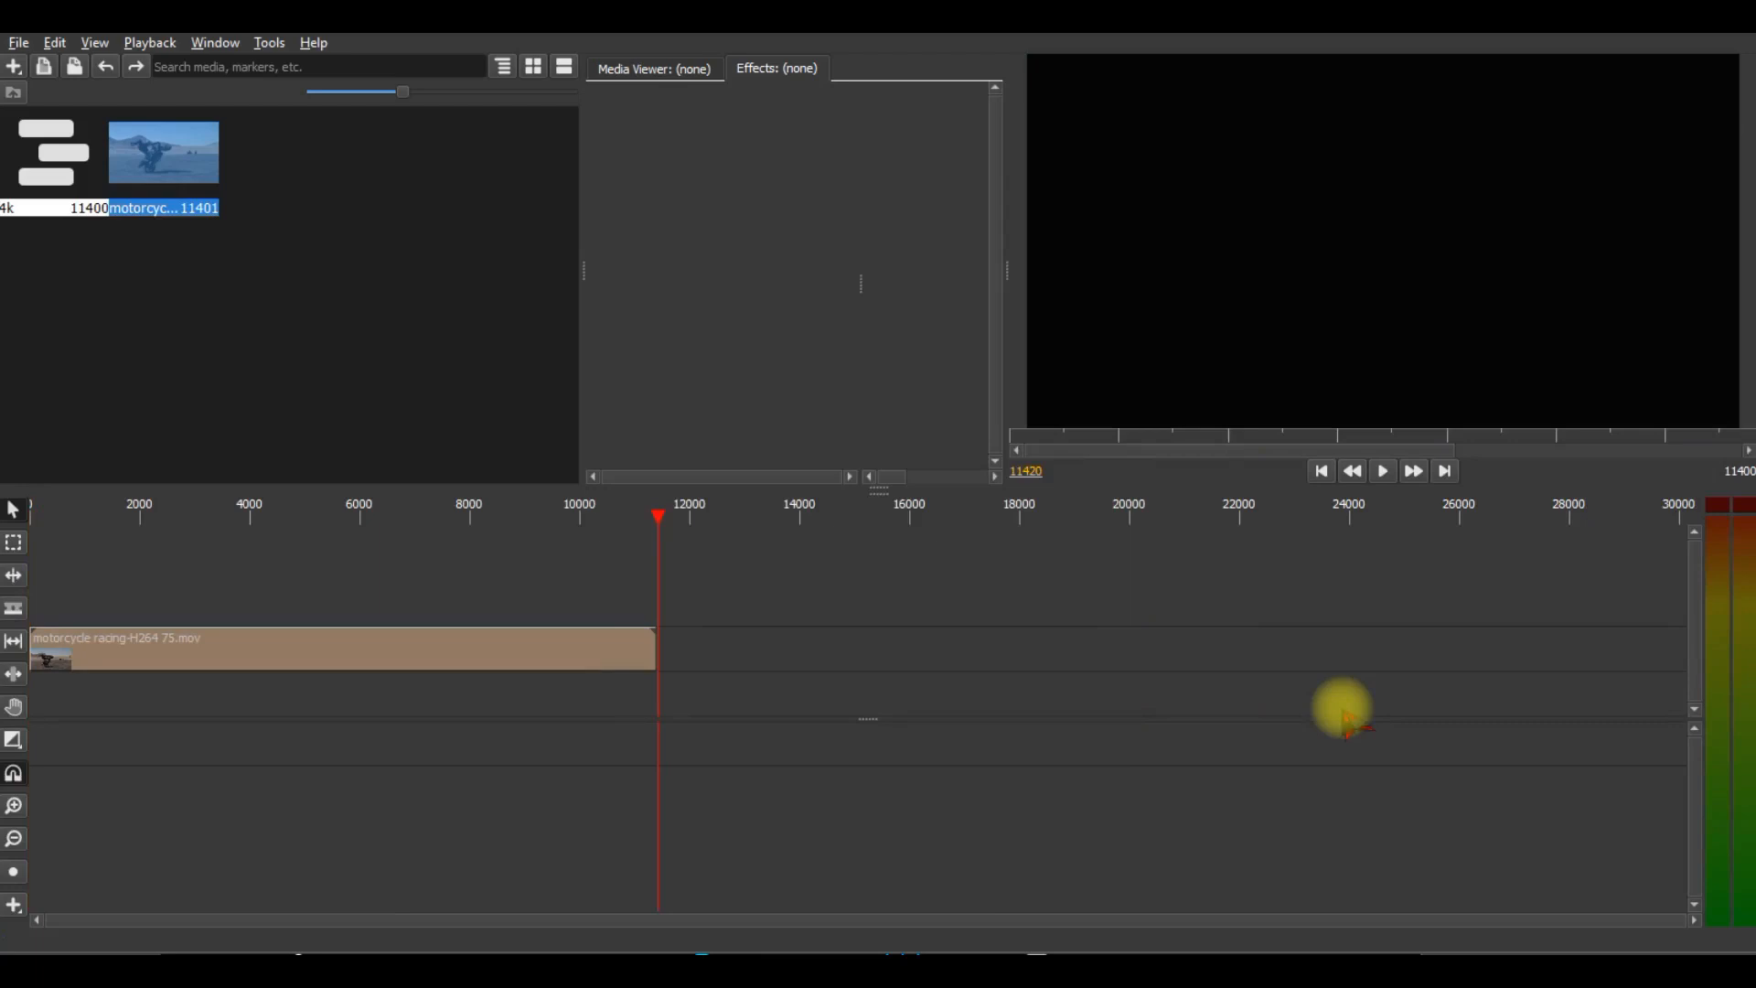
click(399, 515)
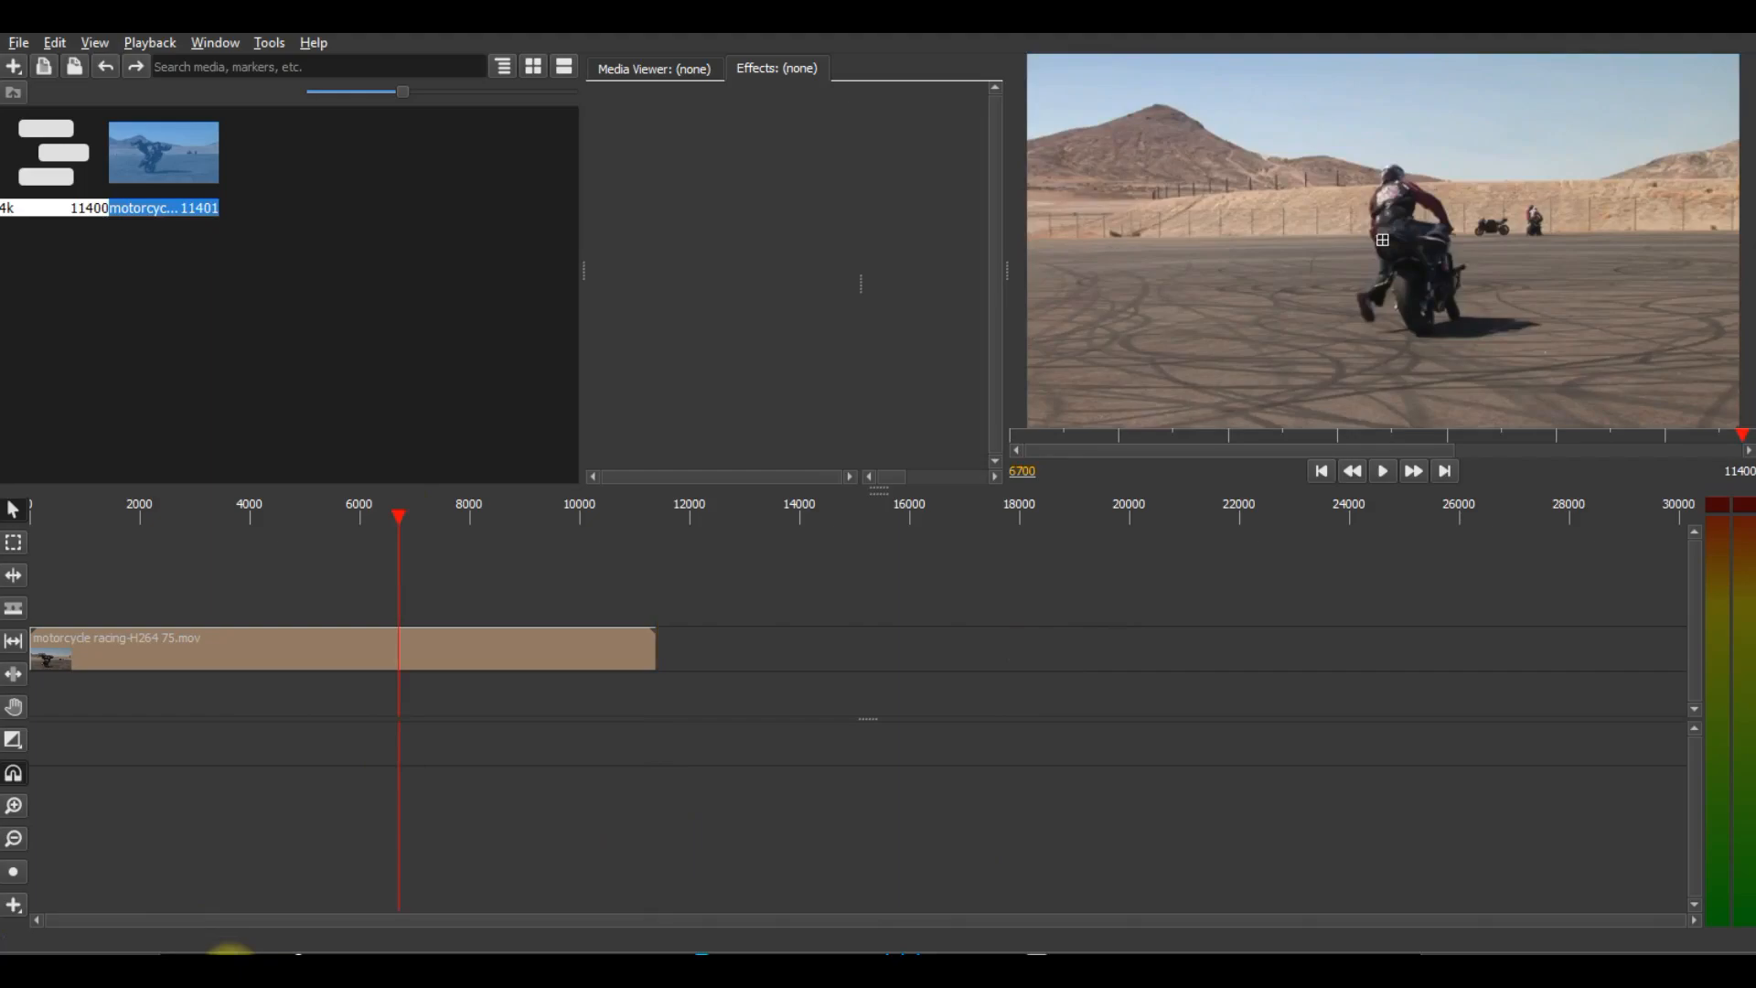
Switch to File Explorer and play the exported COntoh video from the 8 Merubah Resolusi folder, leaving full-screen playback at the end.
click(229, 969)
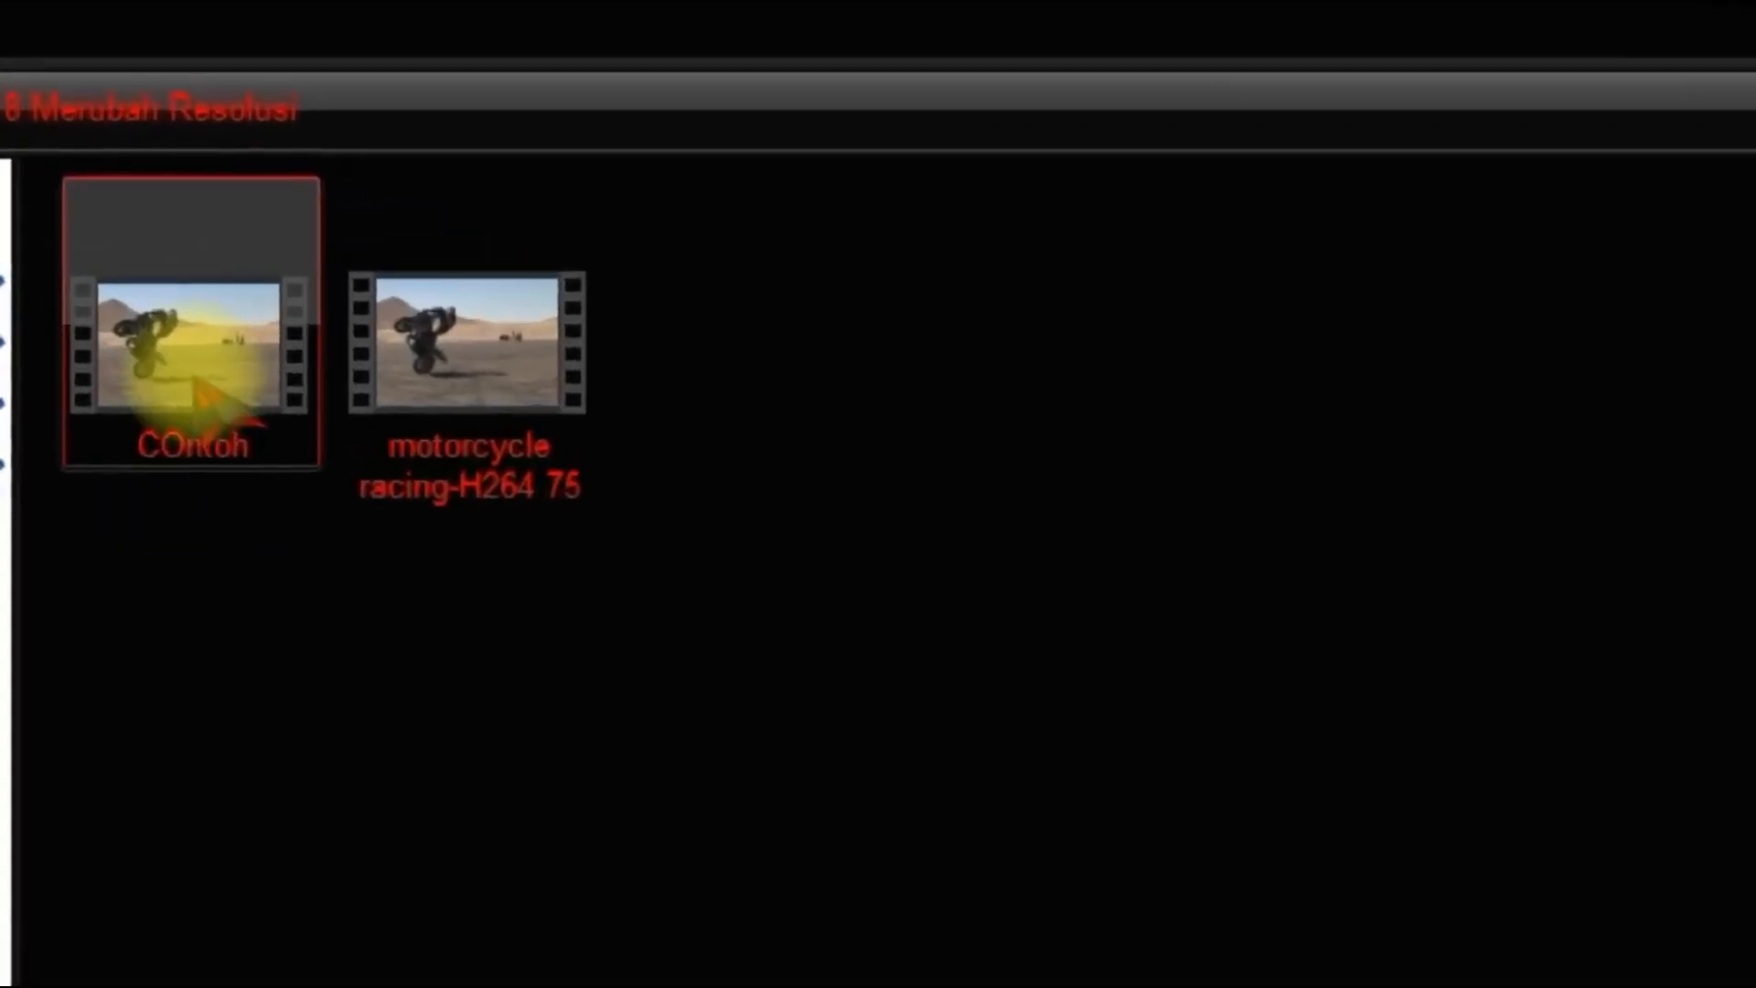
right_click(227, 453)
click(293, 466)
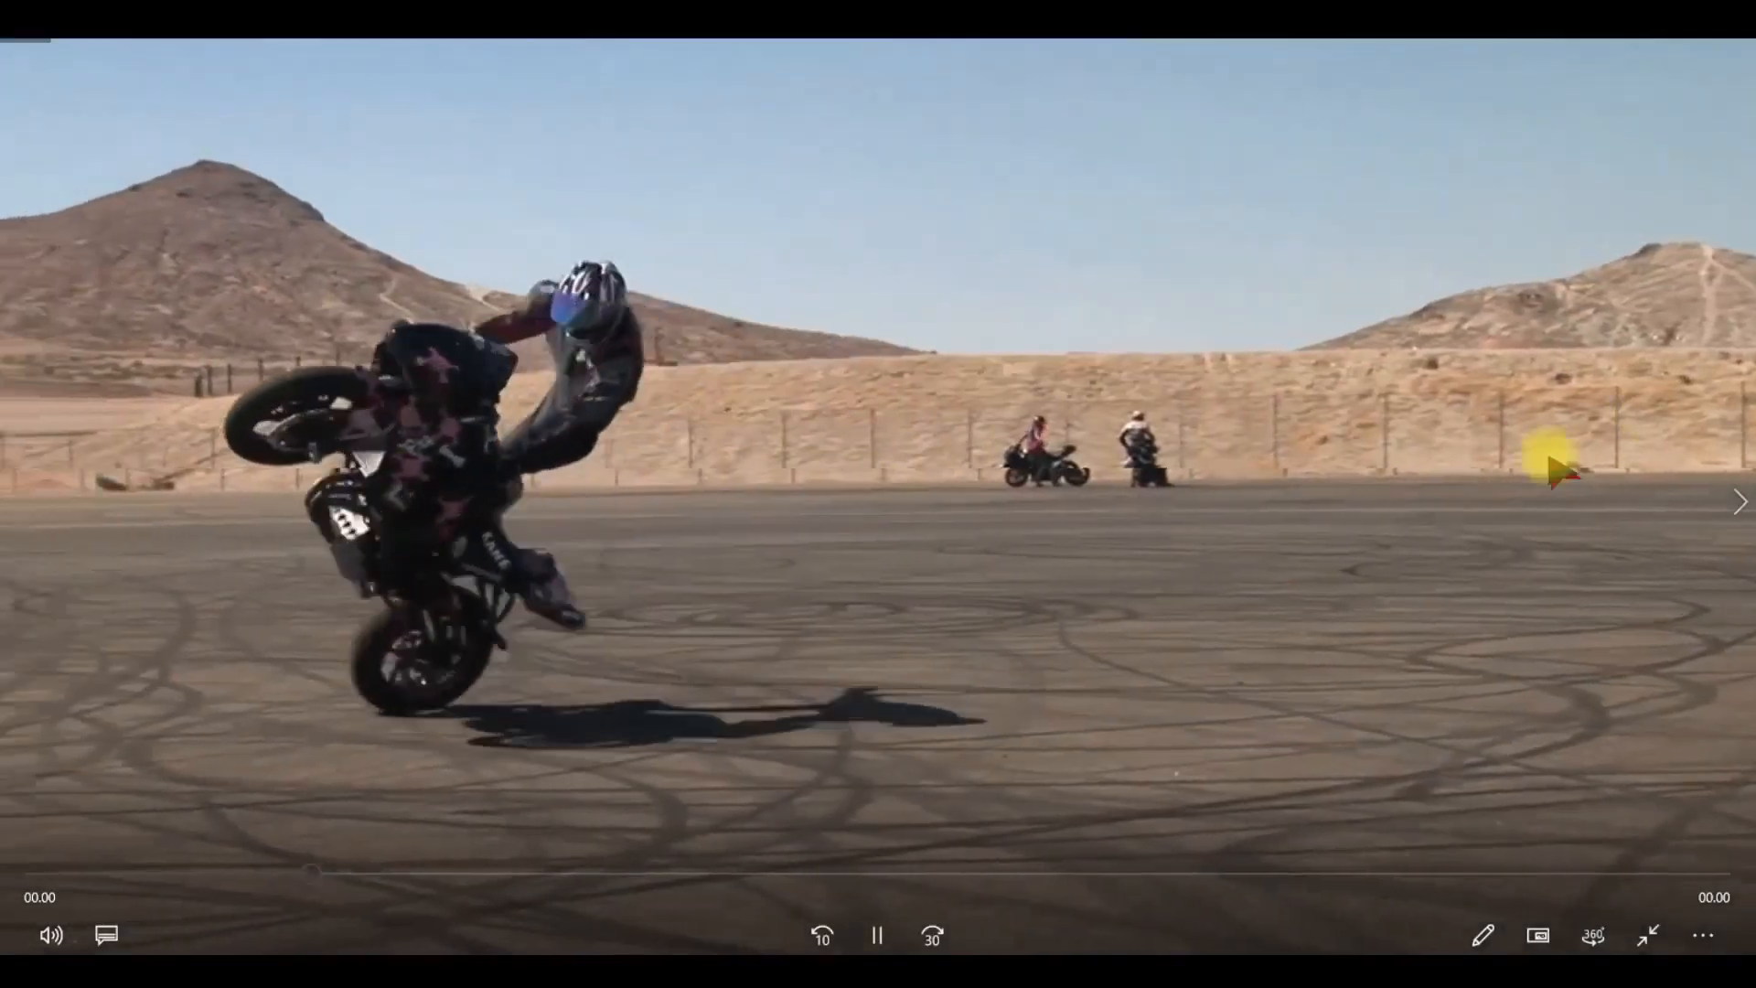
click(1647, 932)
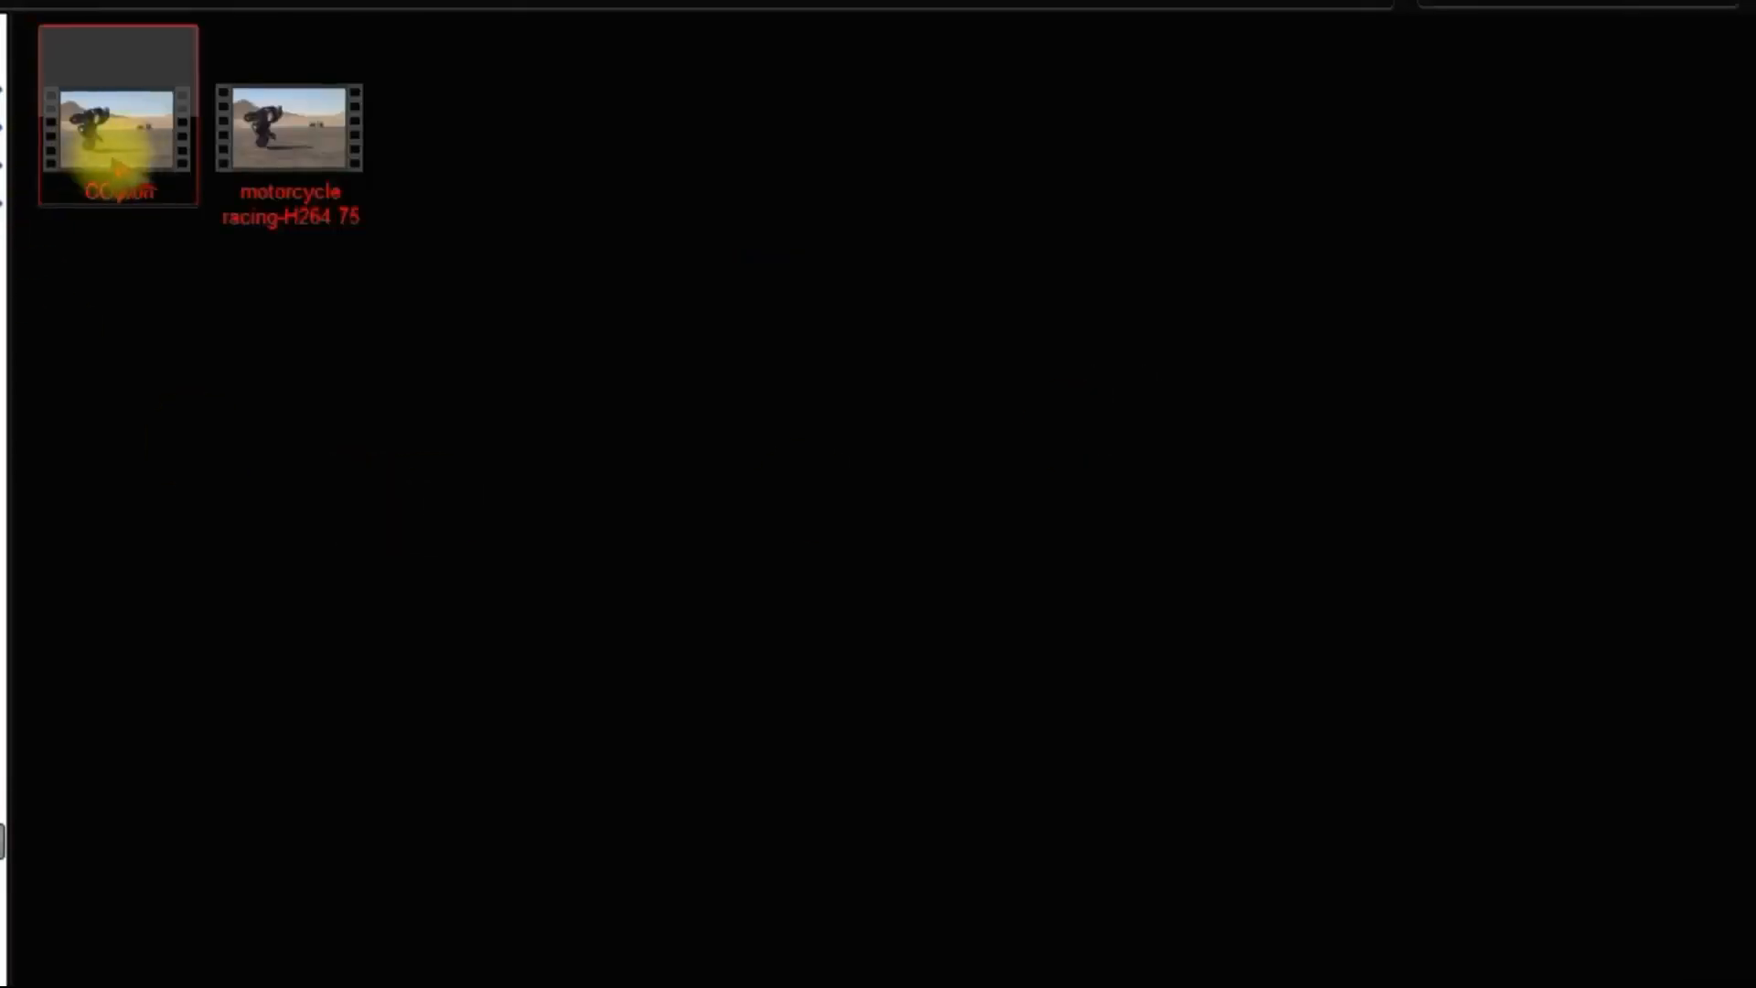
Check the frame width, height and frame rate in the detailed properties of the exported COntoh file.
right_click(119, 169)
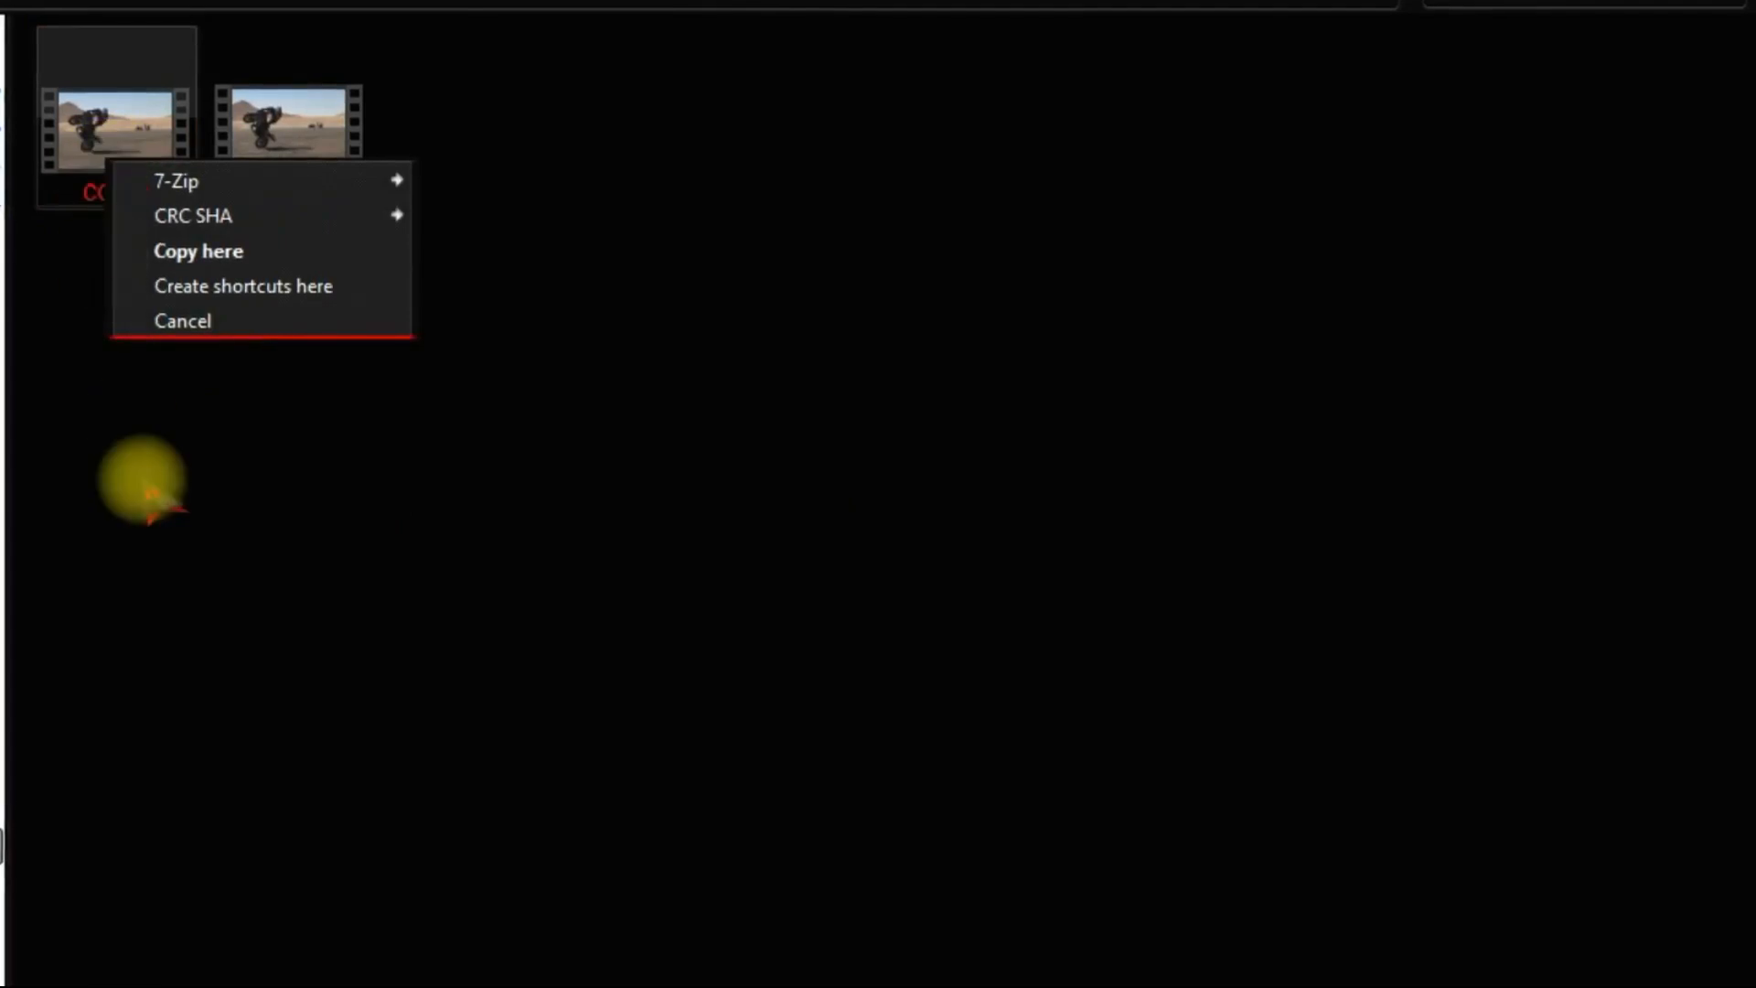
click(142, 479)
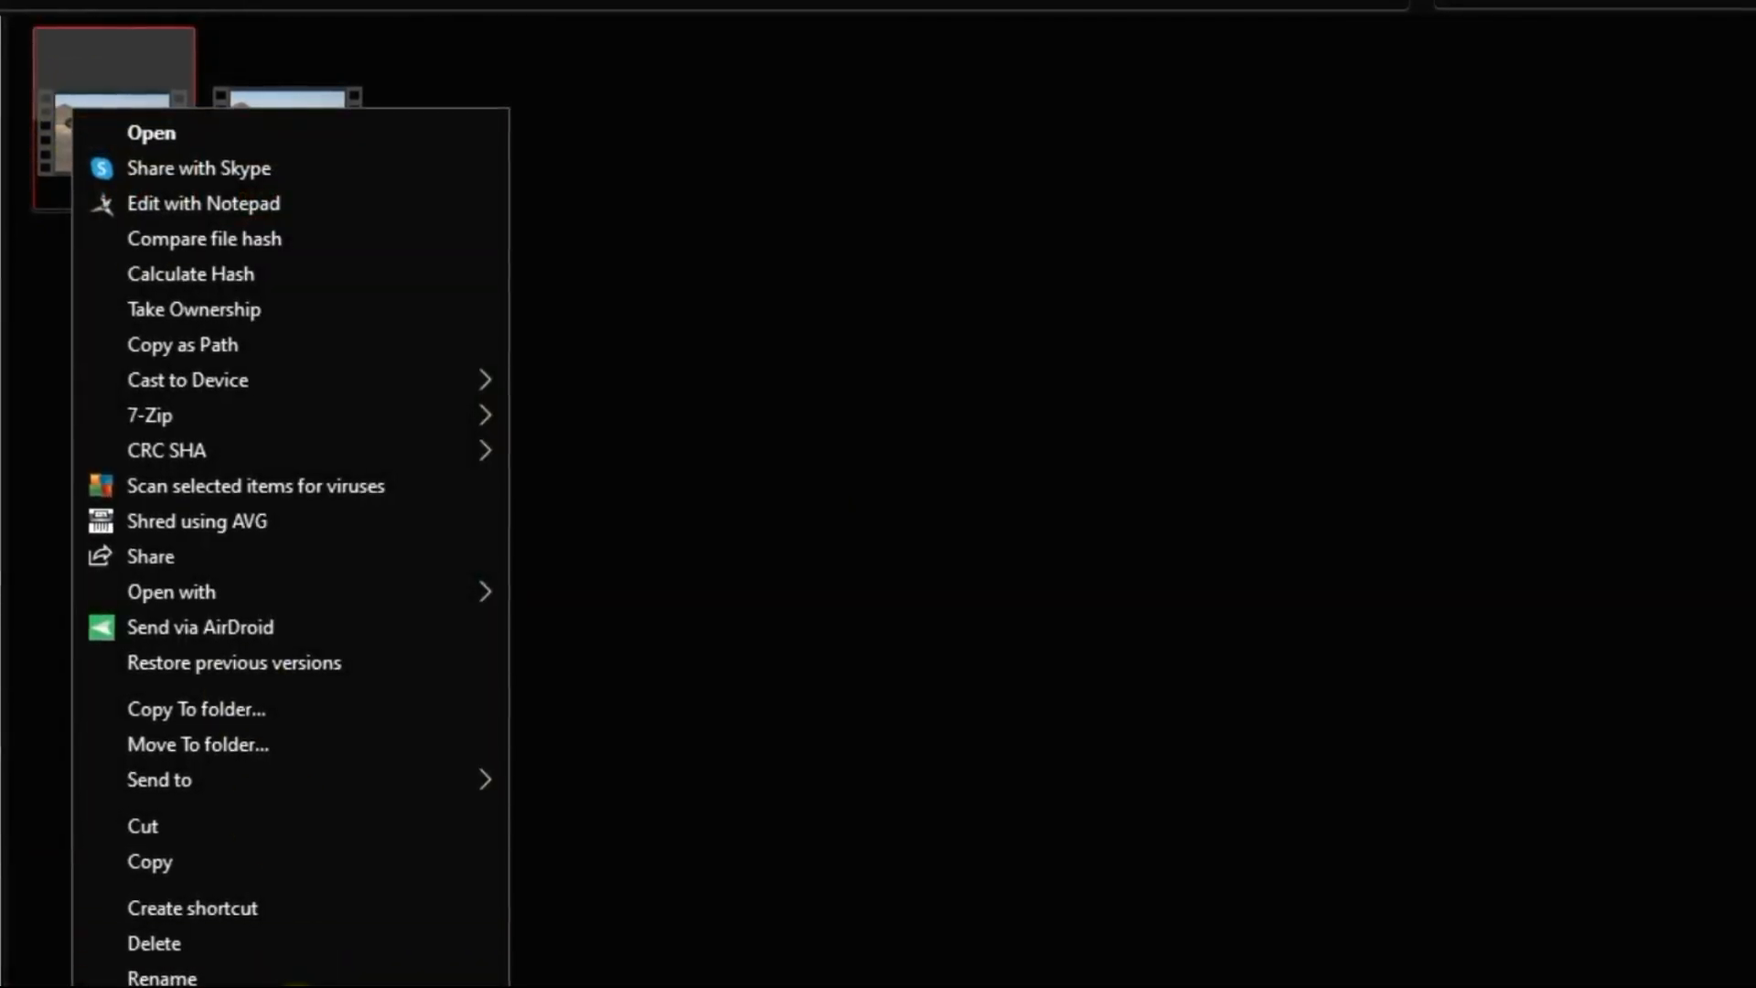
key(r)
click(294, 189)
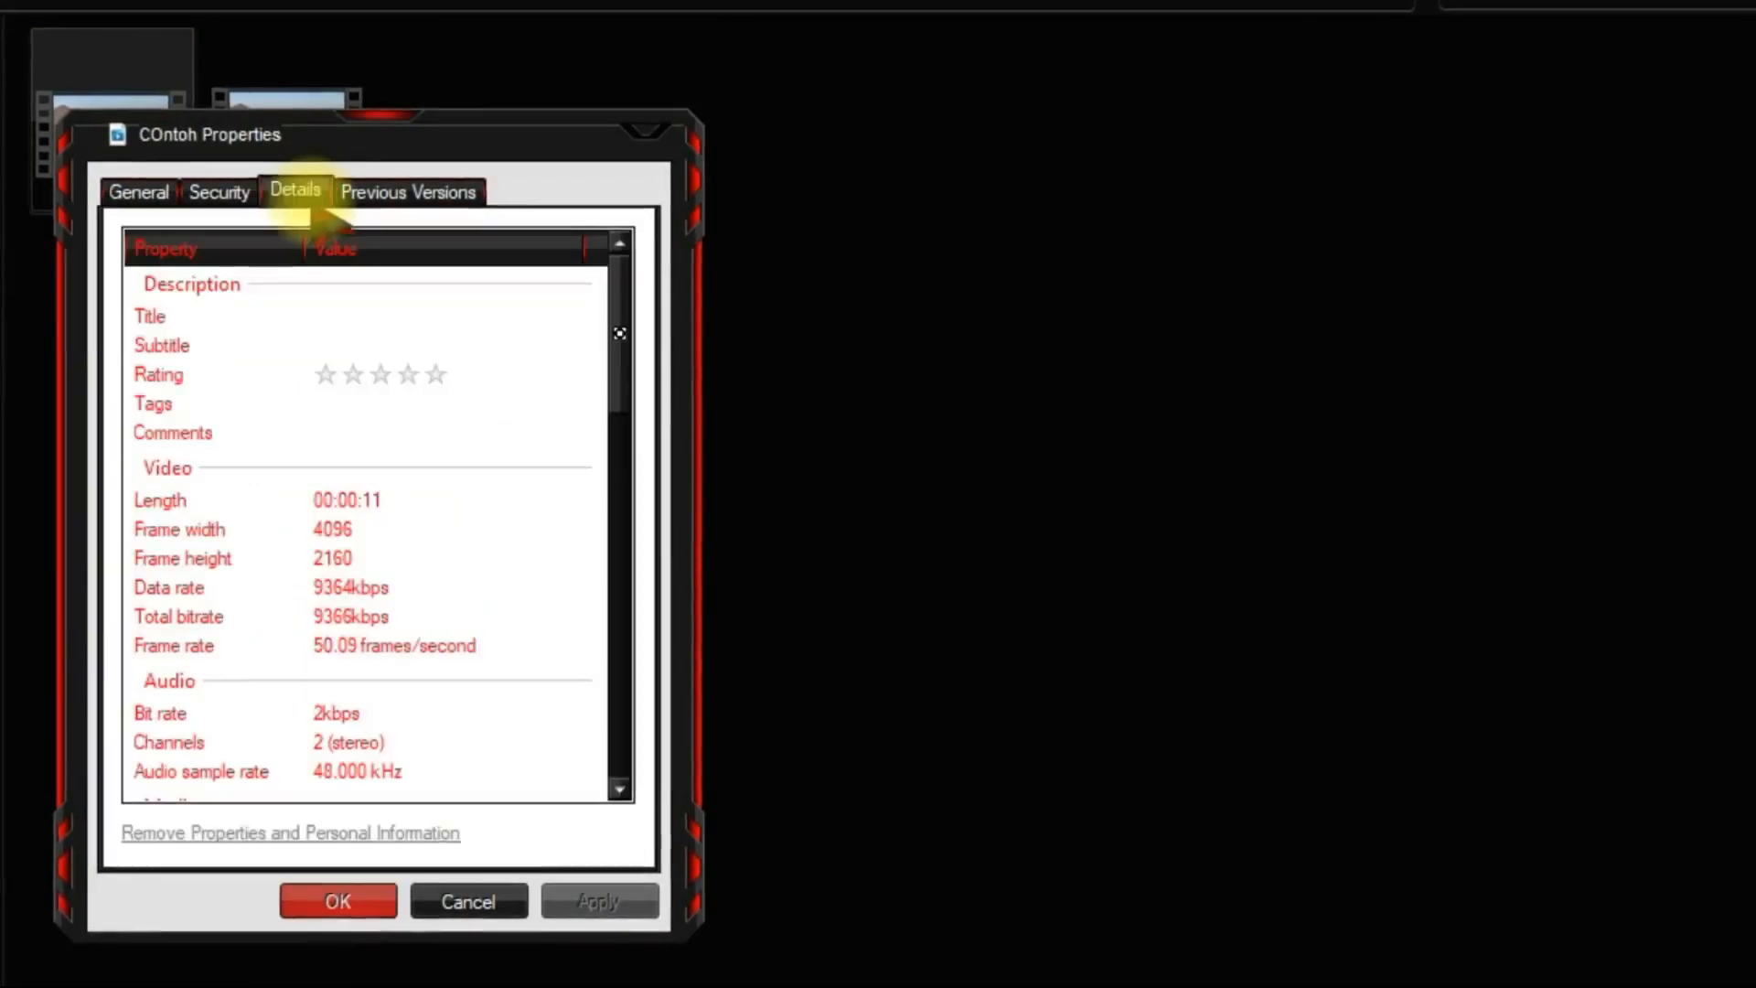